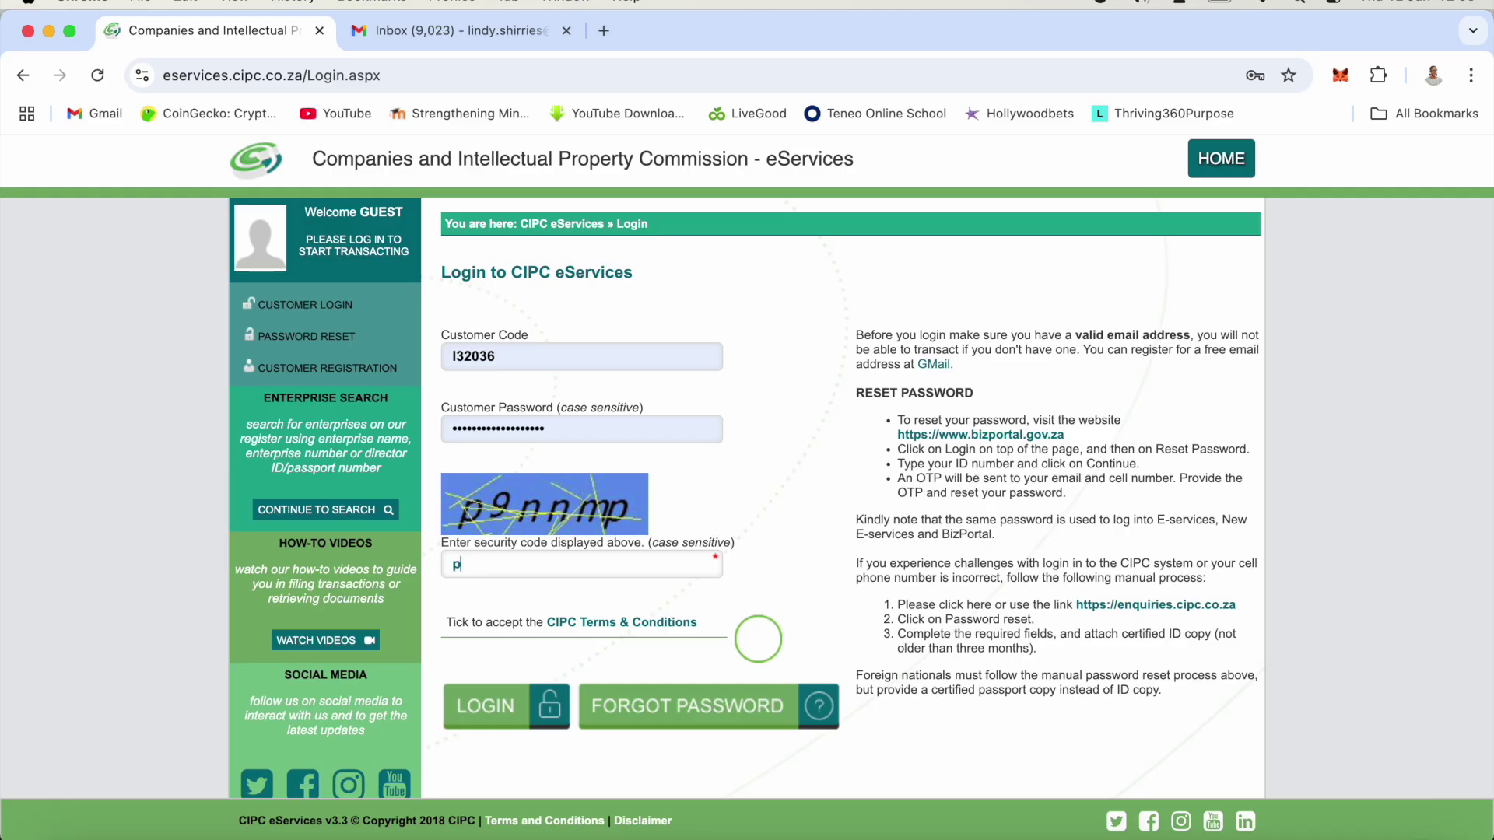
Log in to CIPC eServices with the account password, accepting the terms and conditions
{"action": "left_click", "coordinate": [757, 638]}
{"action": "left_click", "coordinate": [491, 708]}
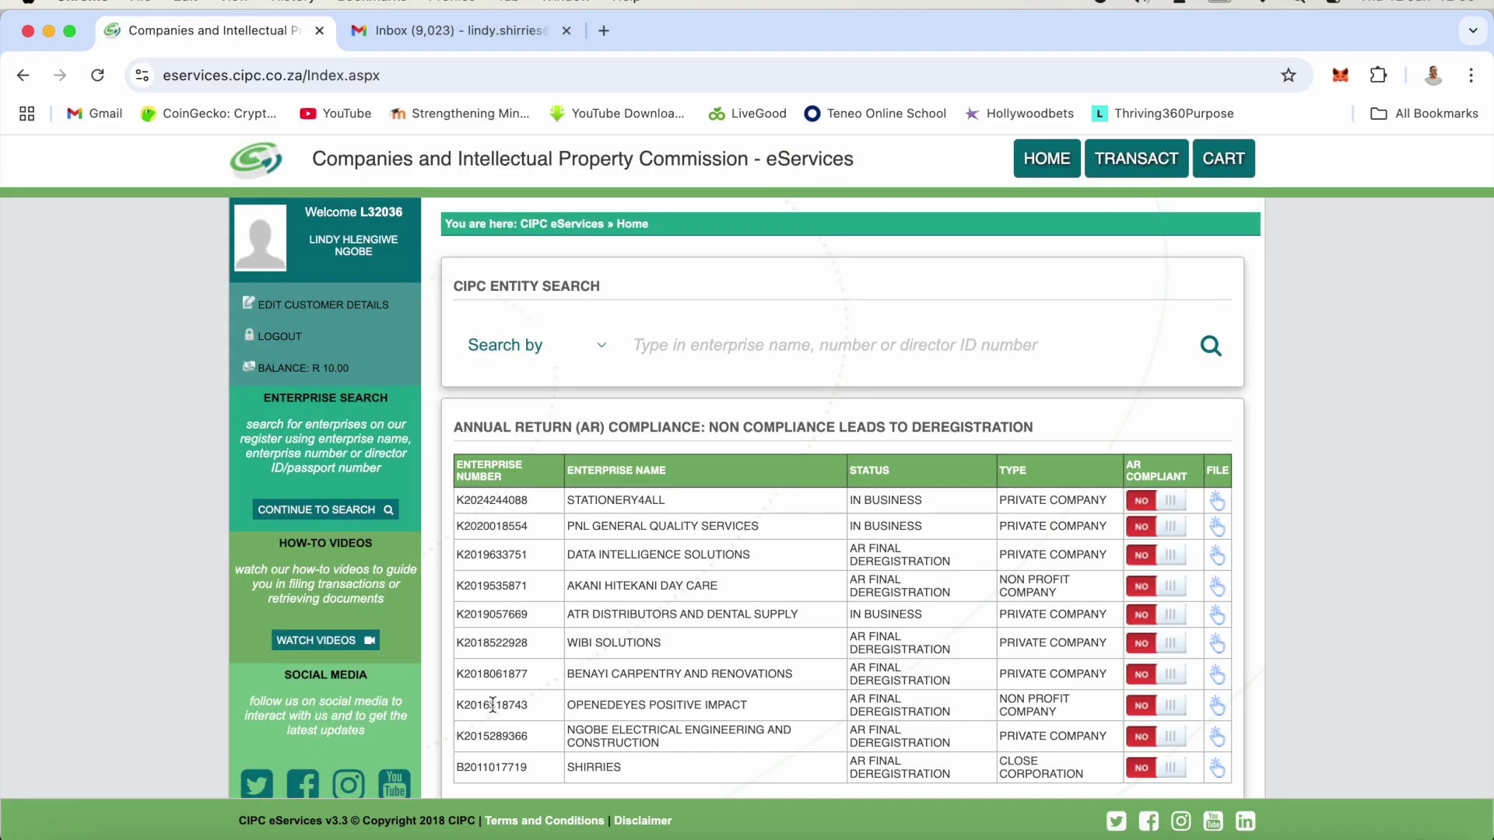
{"action": "scroll", "coordinate": [492, 706], "scroll_direction": "down", "scroll_amount": 3}
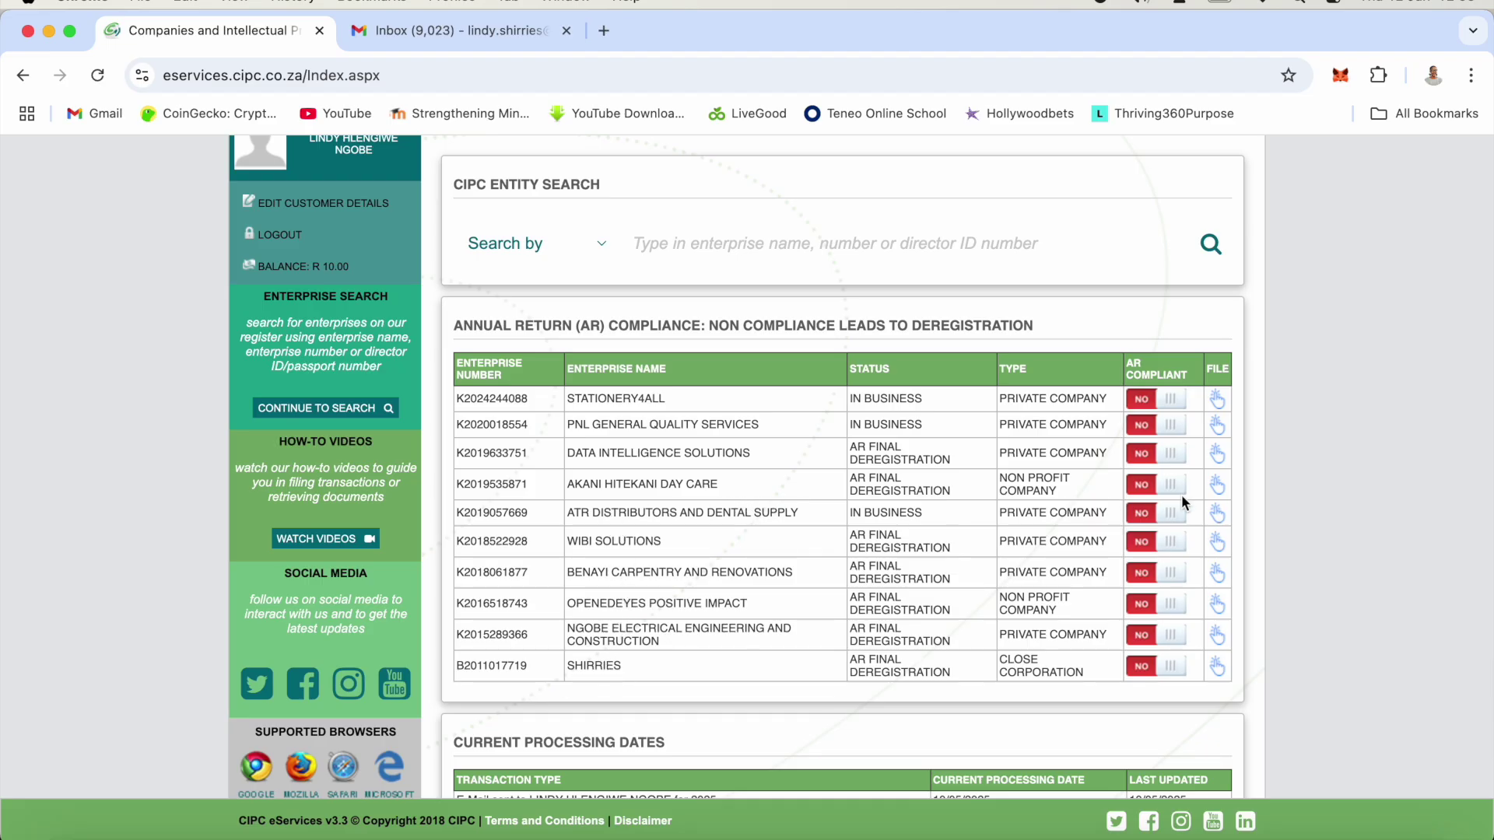
{"action": "left_click", "coordinate": [1218, 516]}
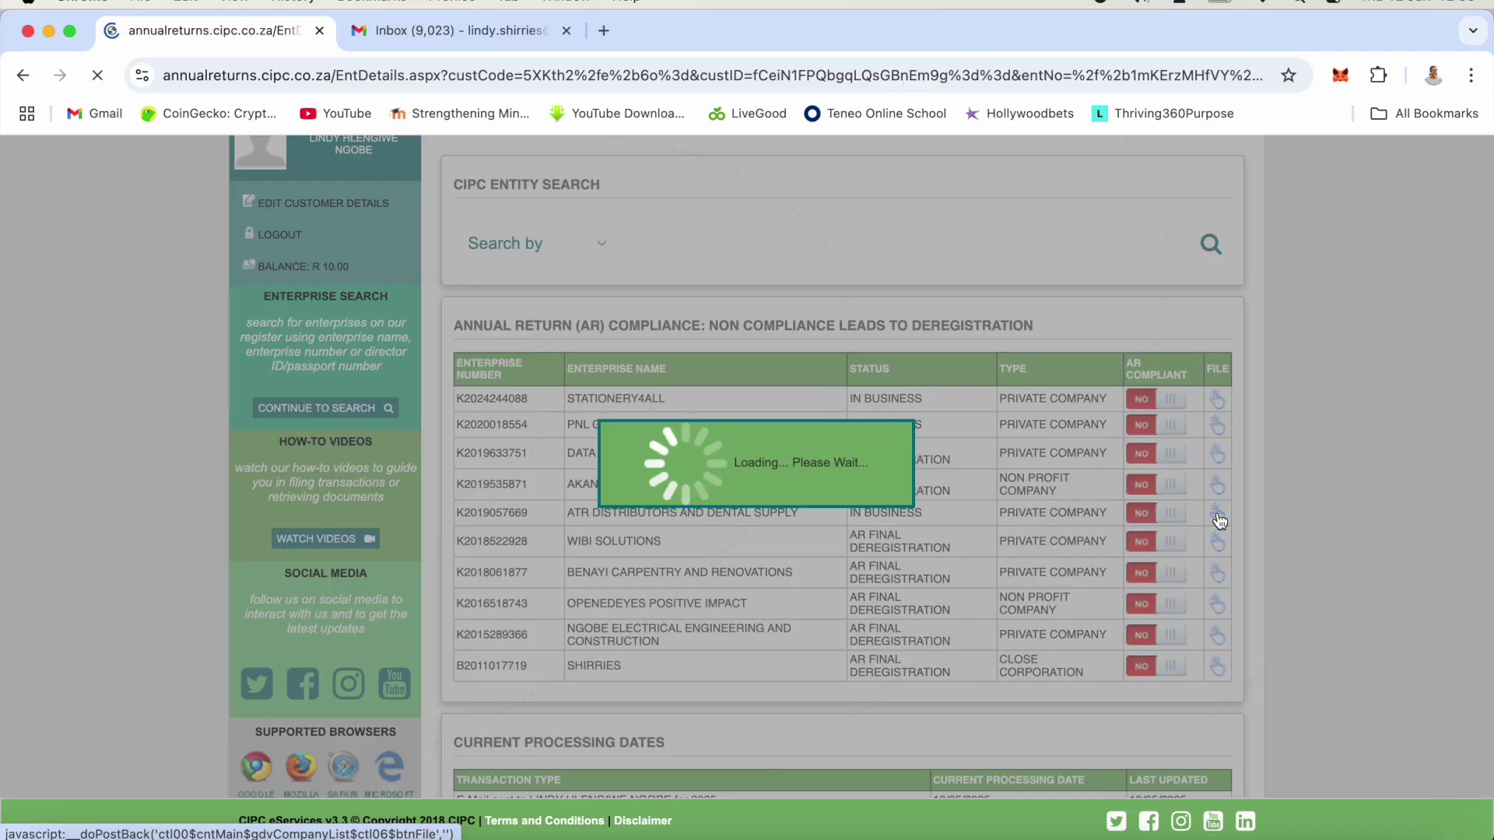
{"action": "type", "text": "2019"}
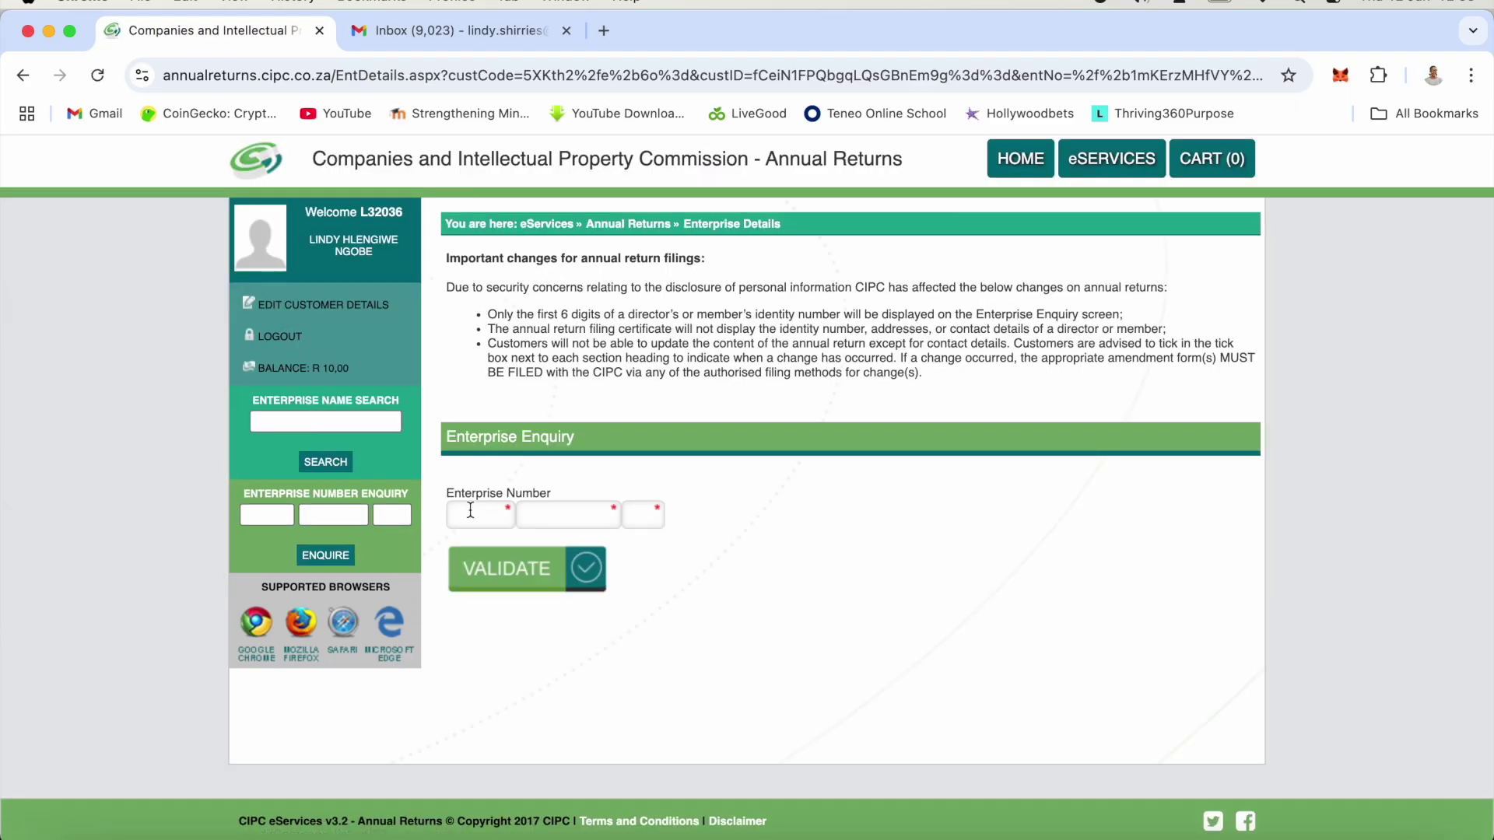
{"action": "type", "text": "057669"}
{"action": "left_click", "coordinate": [511, 573]}
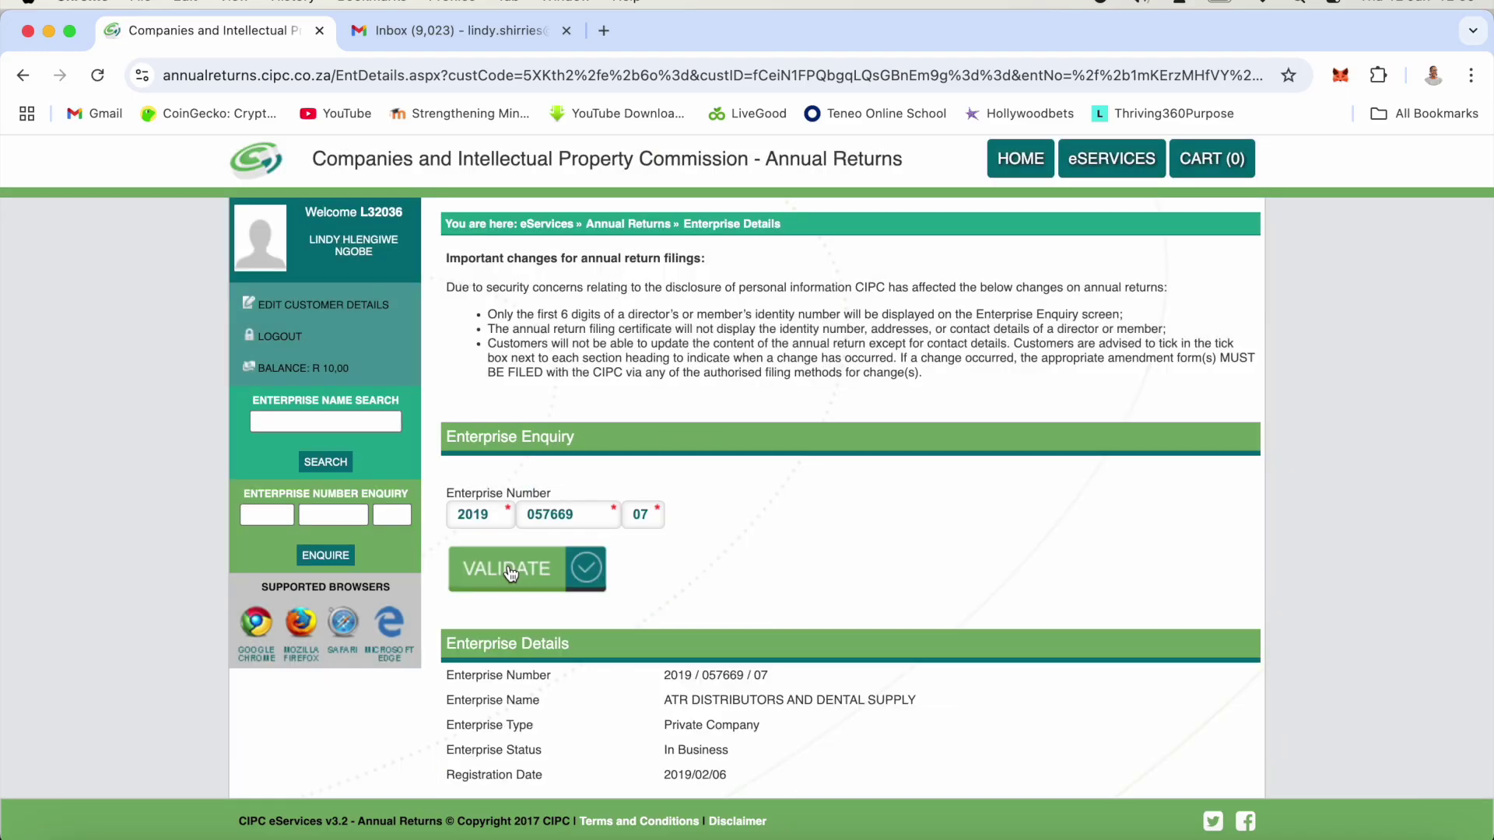
{"action": "left_click", "coordinate": [512, 573]}
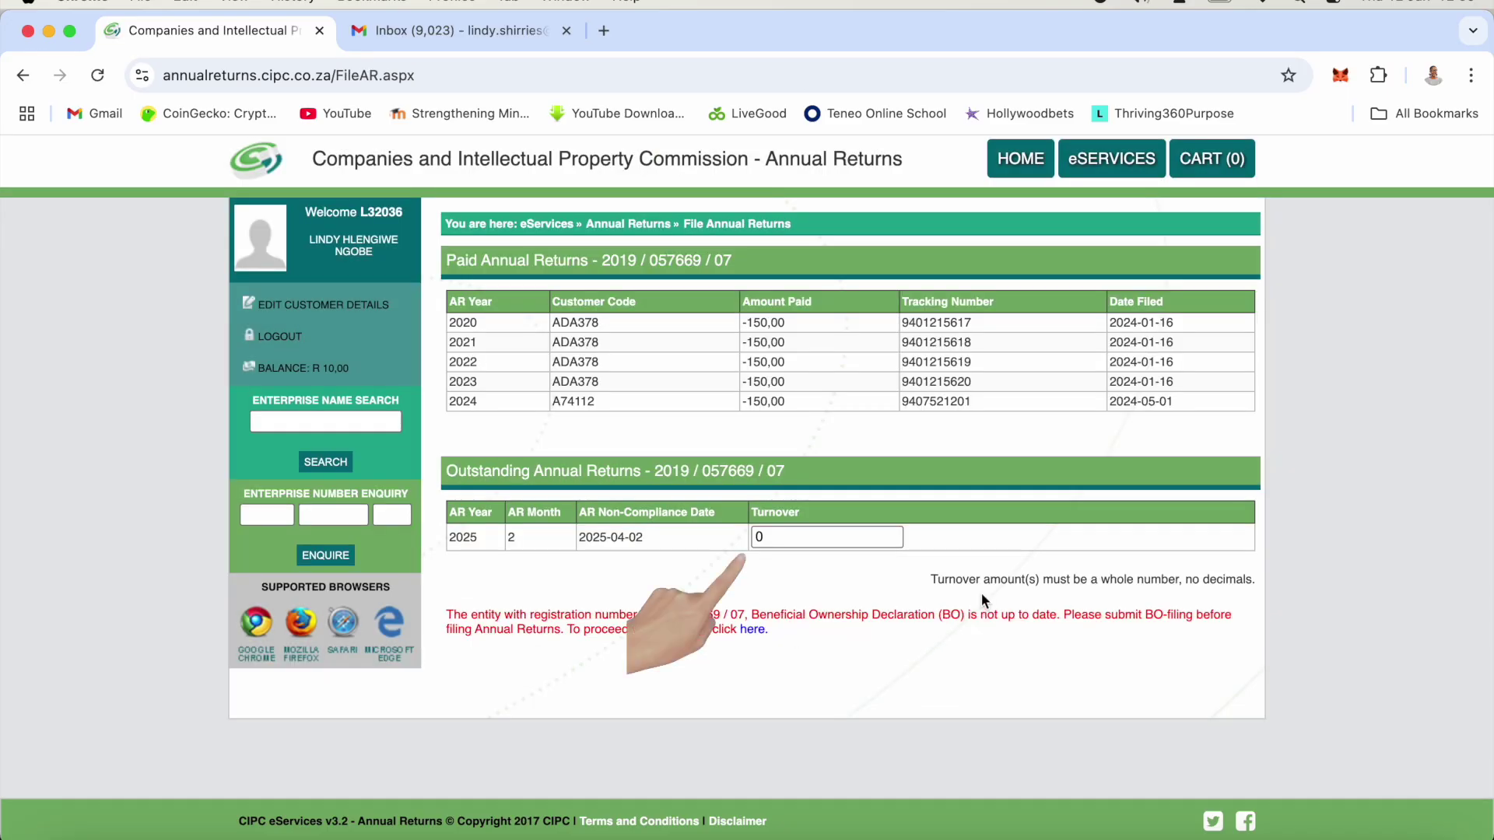
Follow the beneficial ownership link and log in again with the account password
{"action": "left_click", "coordinate": [753, 631]}
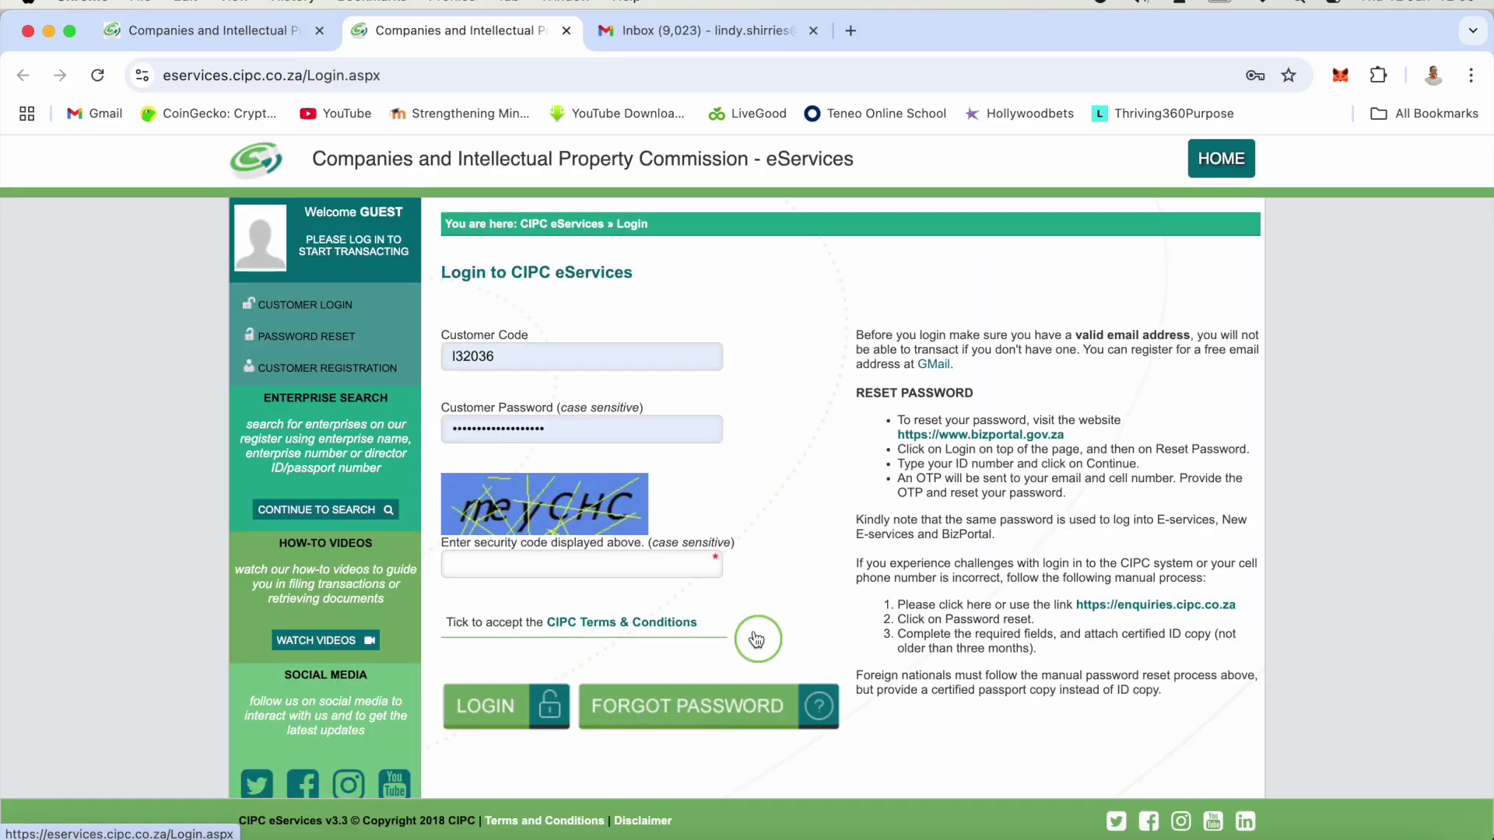
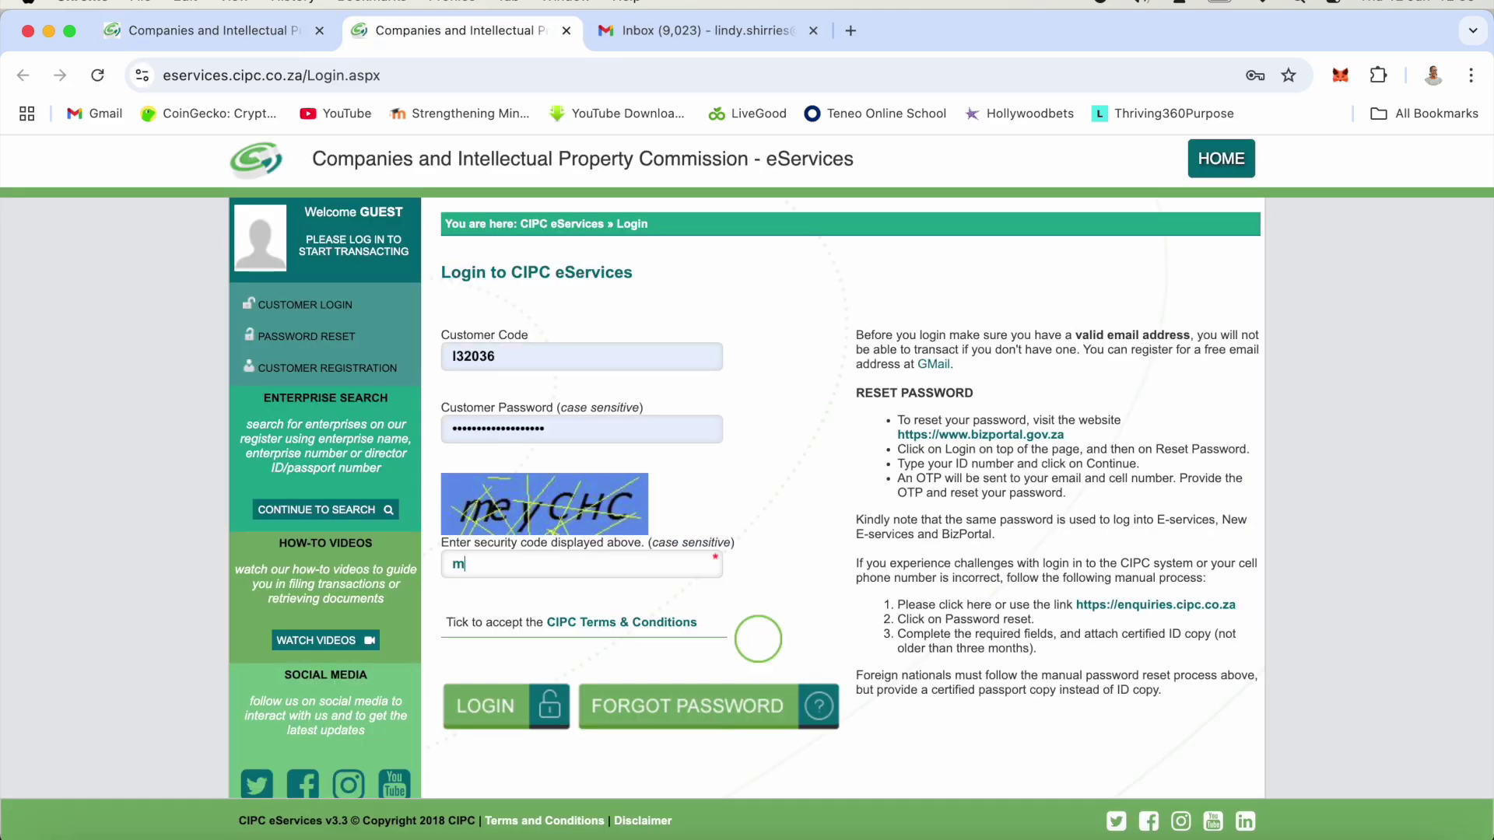
{"action": "left_click", "coordinate": [759, 640]}
{"action": "left_click", "coordinate": [496, 703]}
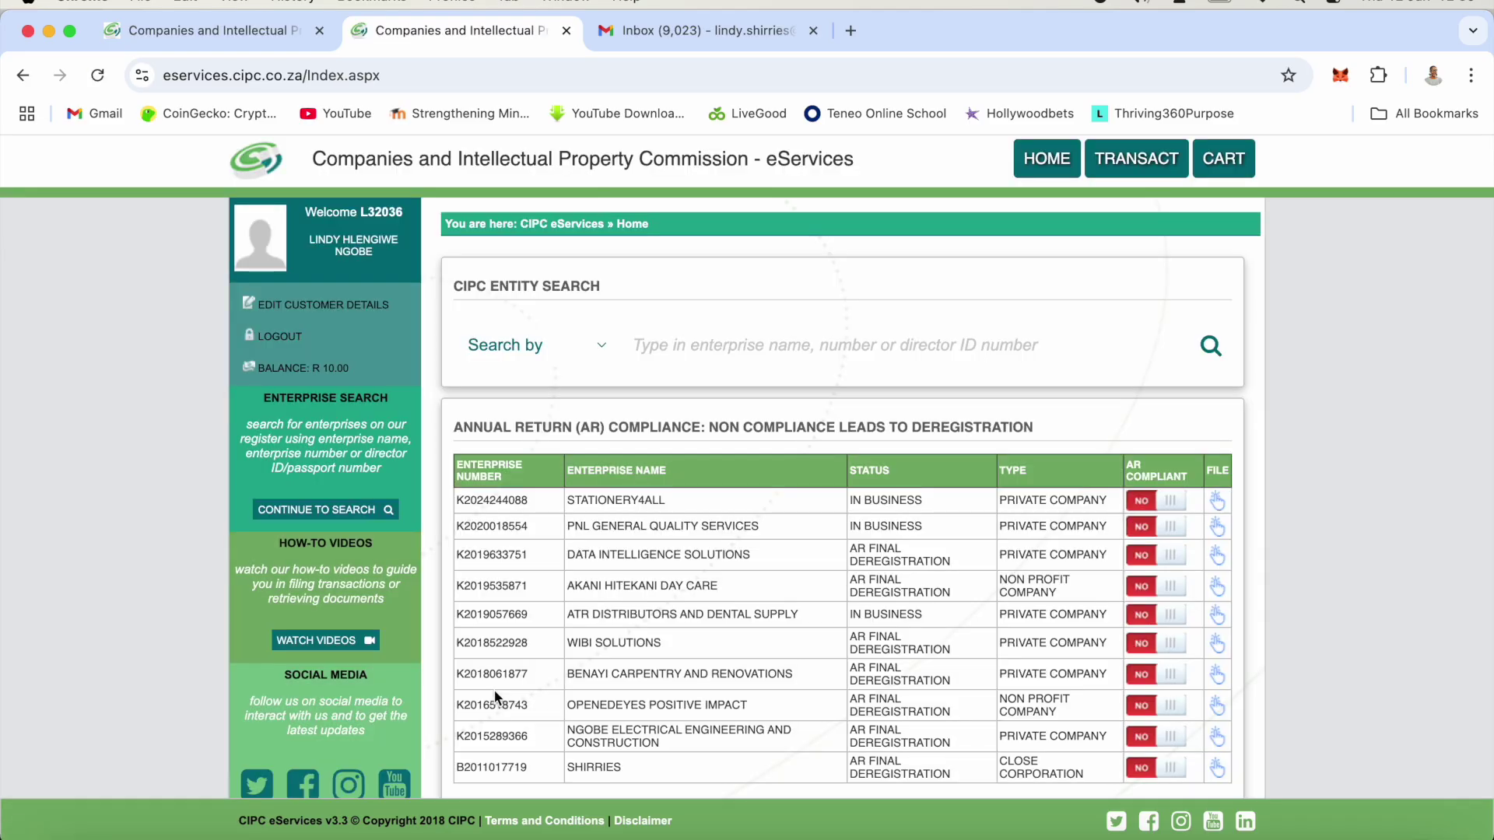
Open the Beneficial Ownership service from Transact and agree to the declaration
{"action": "left_click", "coordinate": [1127, 161]}
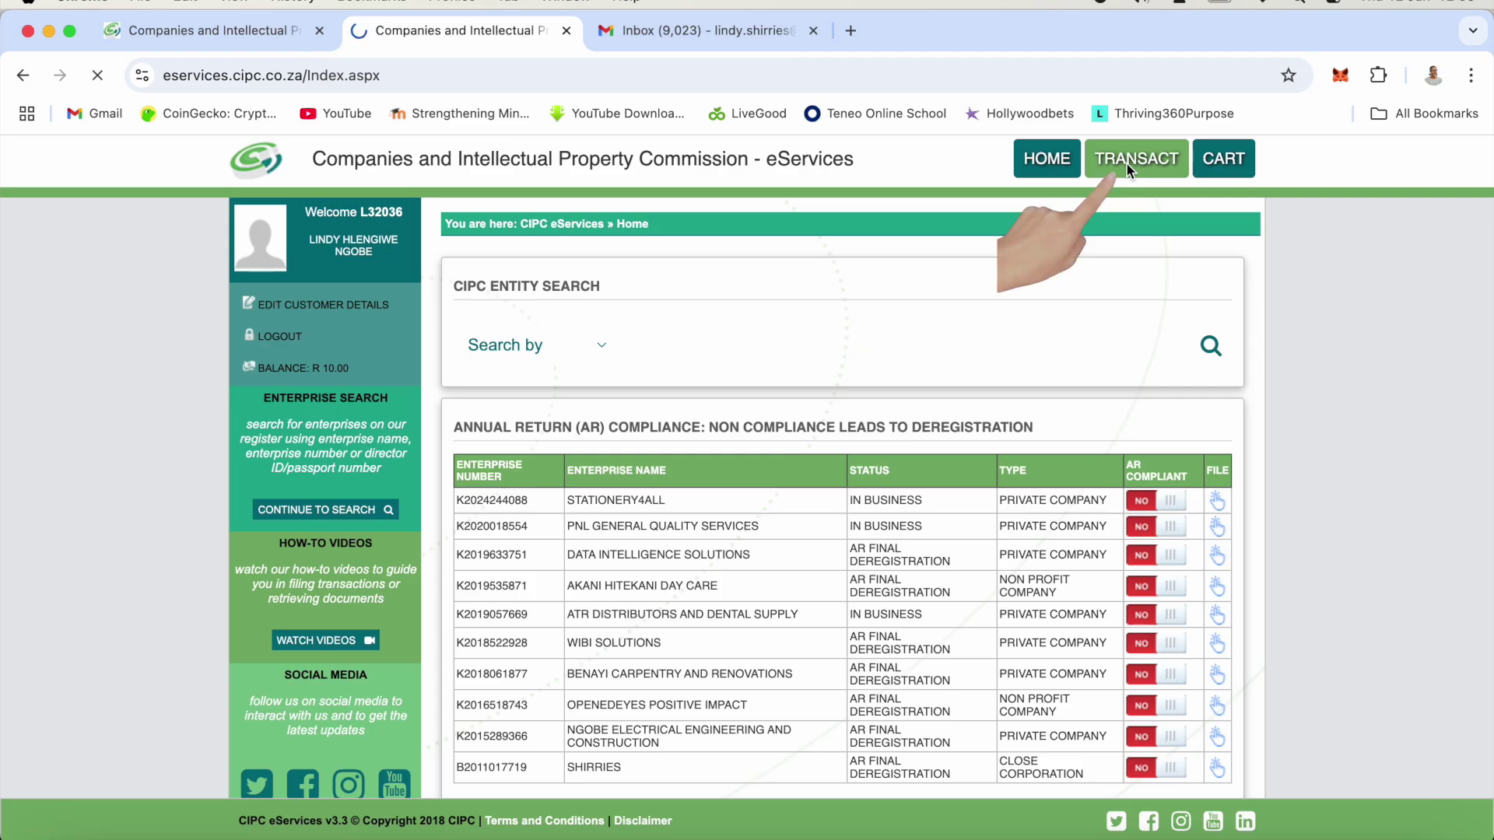
{"action": "scroll", "coordinate": [626, 545], "scroll_direction": "down", "scroll_amount": 3}
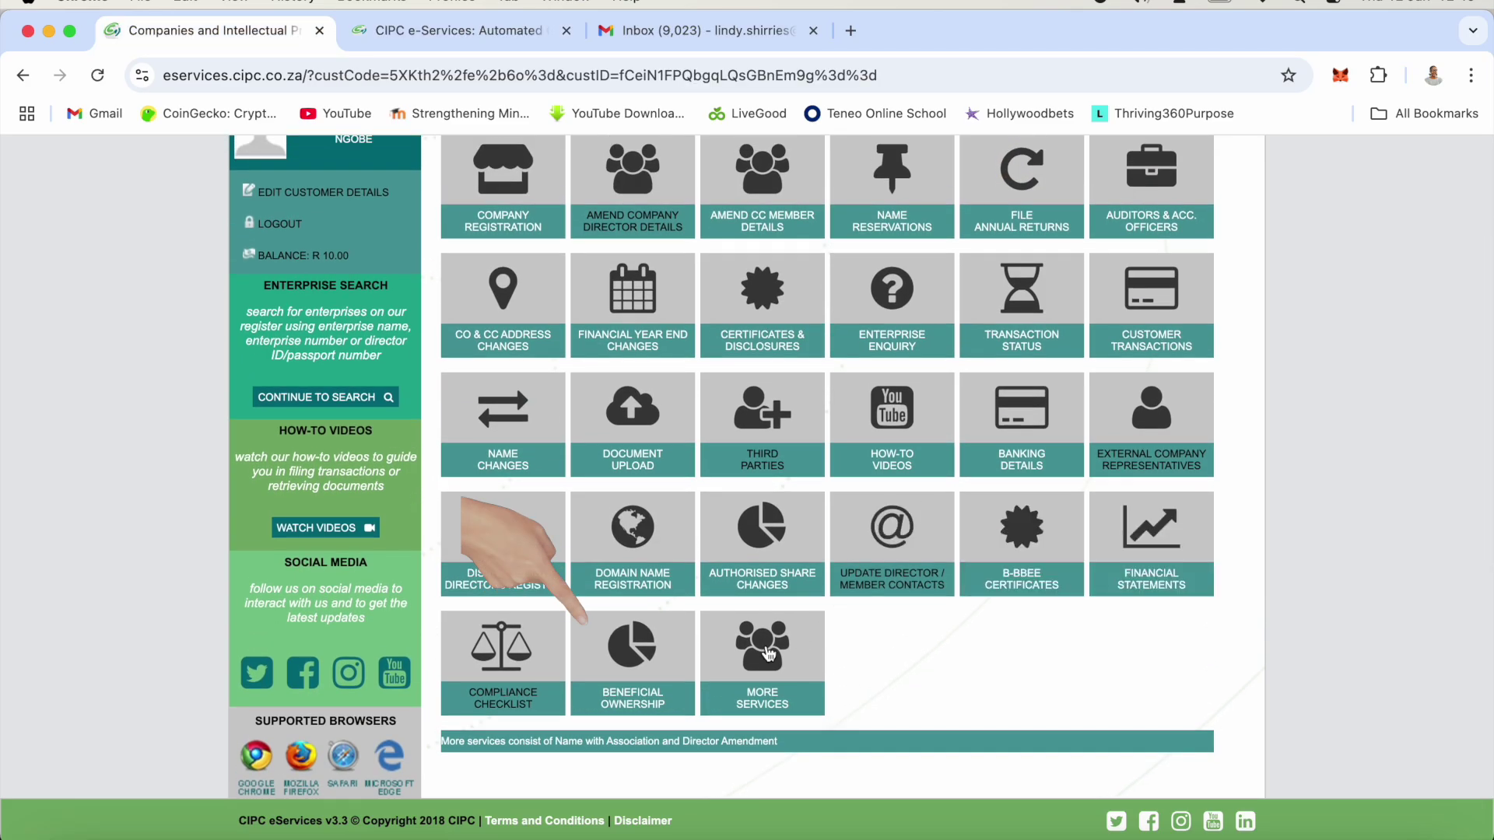
{"action": "left_click", "coordinate": [623, 648]}
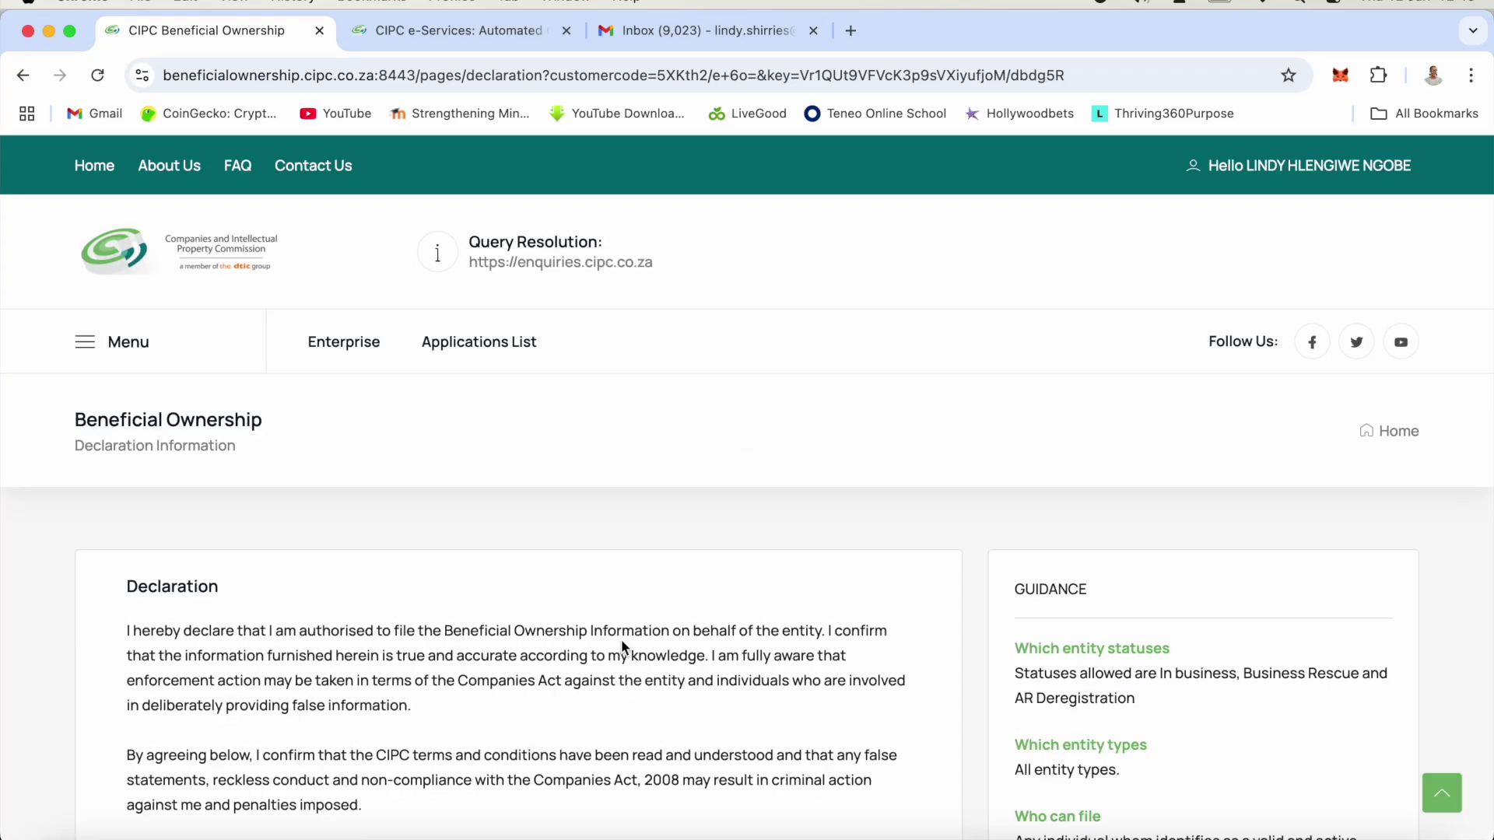
{"action": "scroll", "coordinate": [621, 646], "scroll_direction": "down", "scroll_amount": 10}
{"action": "left_click", "coordinate": [473, 210]}
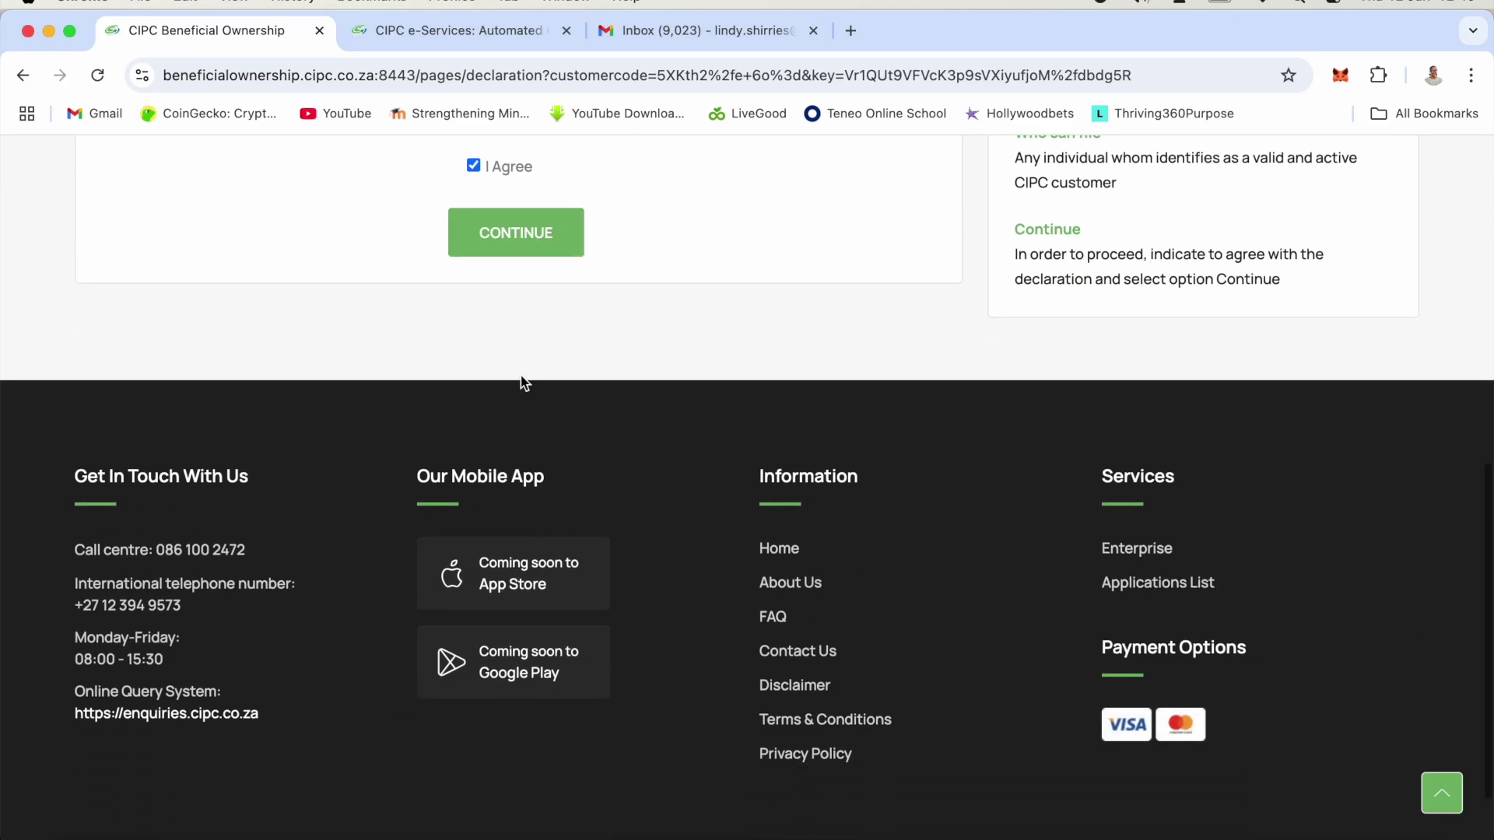
{"action": "left_click", "coordinate": [512, 255]}
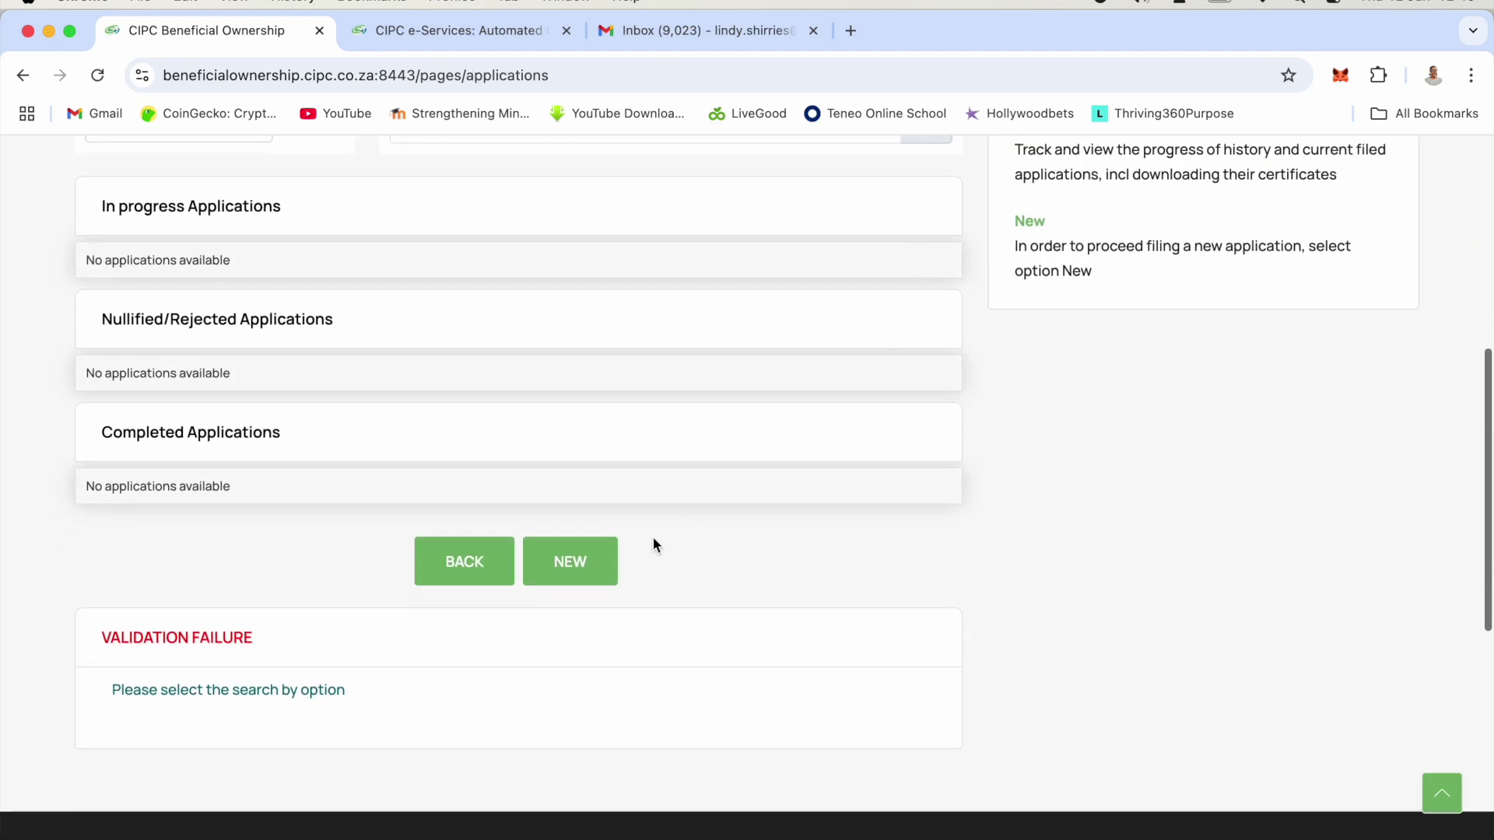
Start a new beneficial ownership application for enterprise 2019/057669/07
{"action": "left_click", "coordinate": [580, 572]}
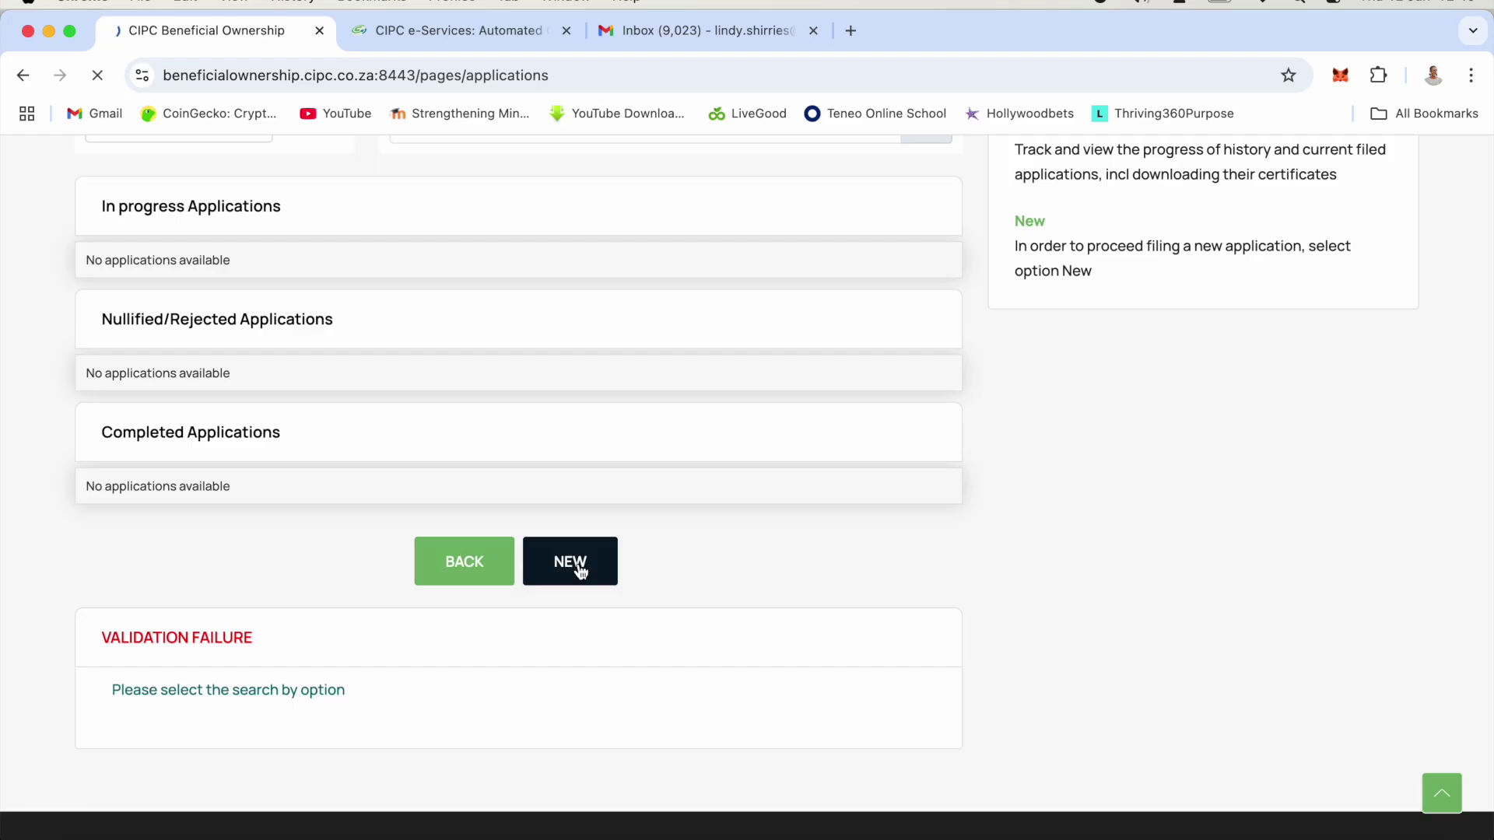
{"action": "scroll", "coordinate": [578, 571], "scroll_direction": "down", "scroll_amount": 8}
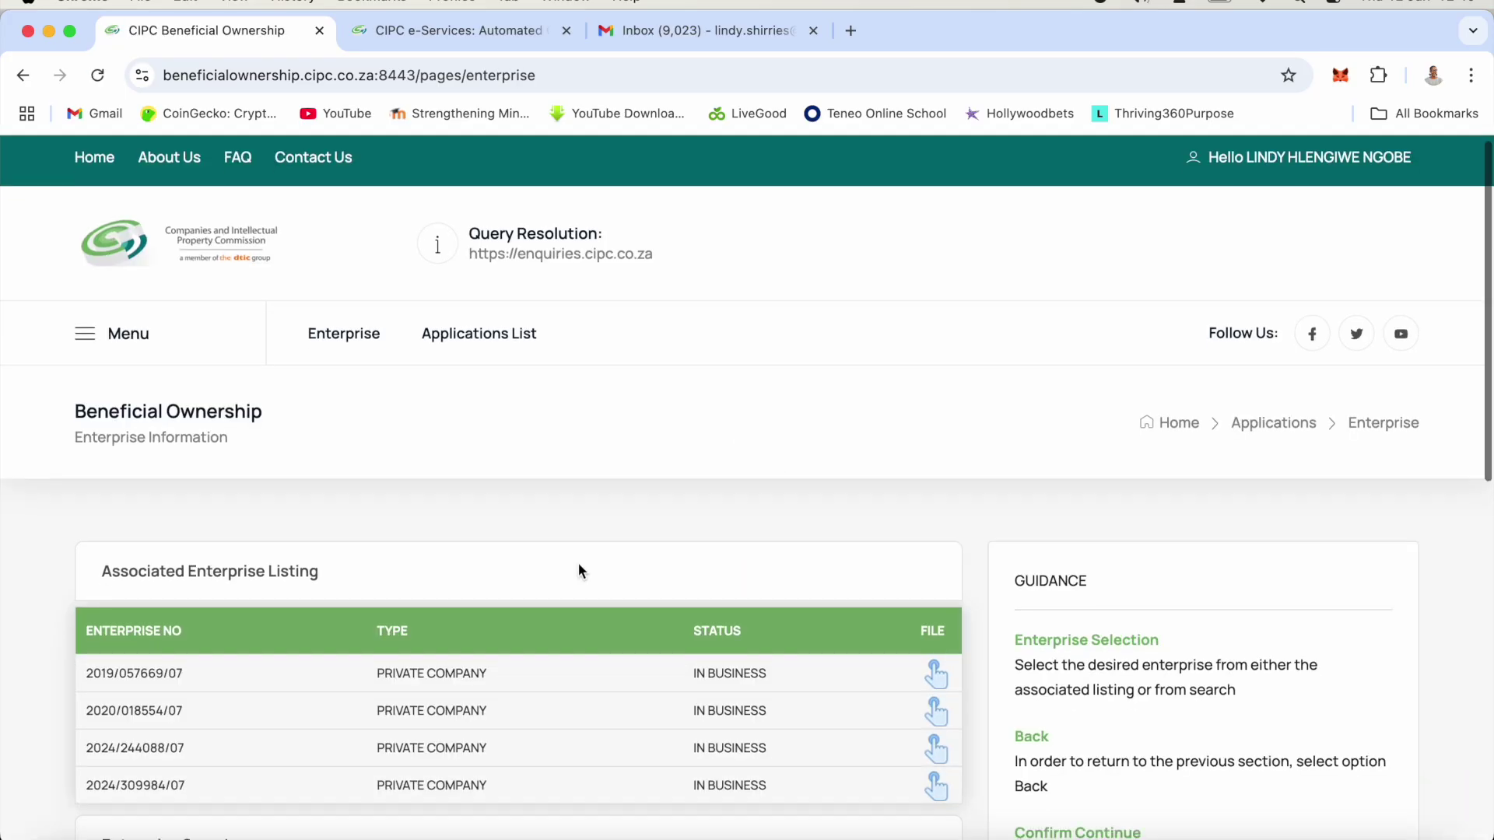
{"action": "scroll", "coordinate": [578, 571], "scroll_direction": "up", "scroll_amount": 6}
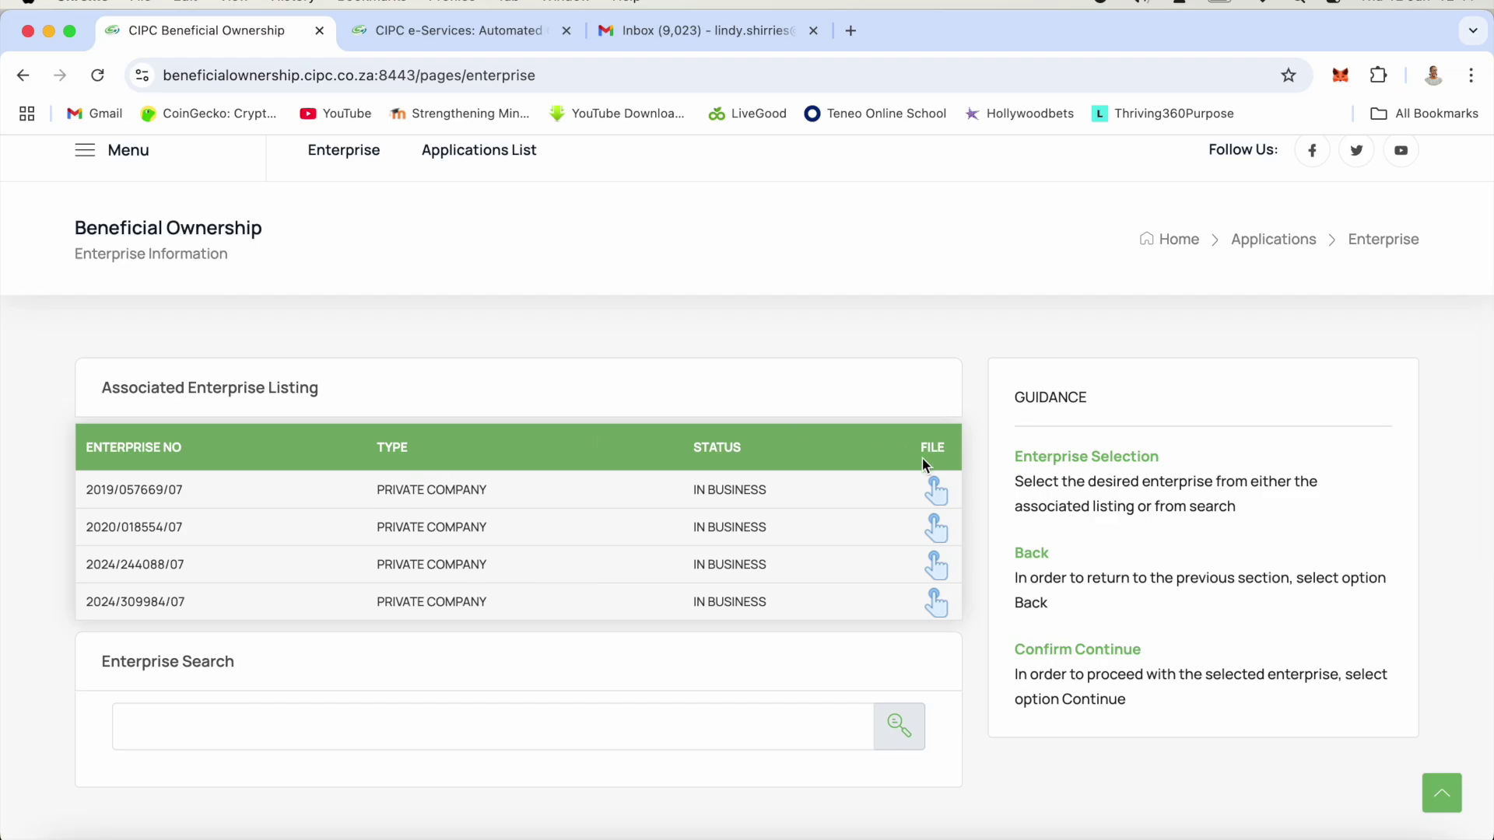
{"action": "left_click", "coordinate": [941, 499]}
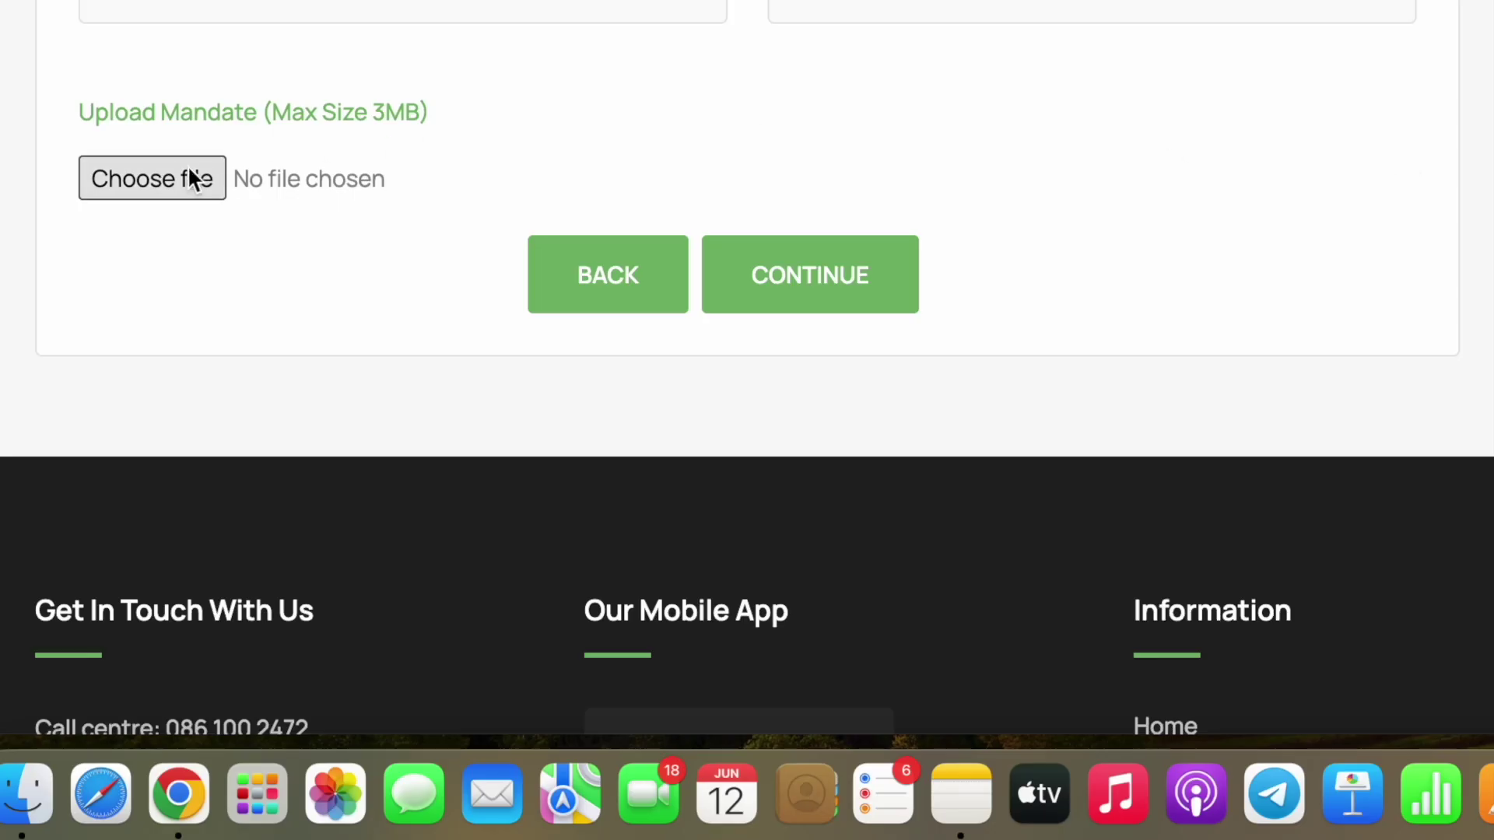
{"action": "left_click", "coordinate": [165, 179]}
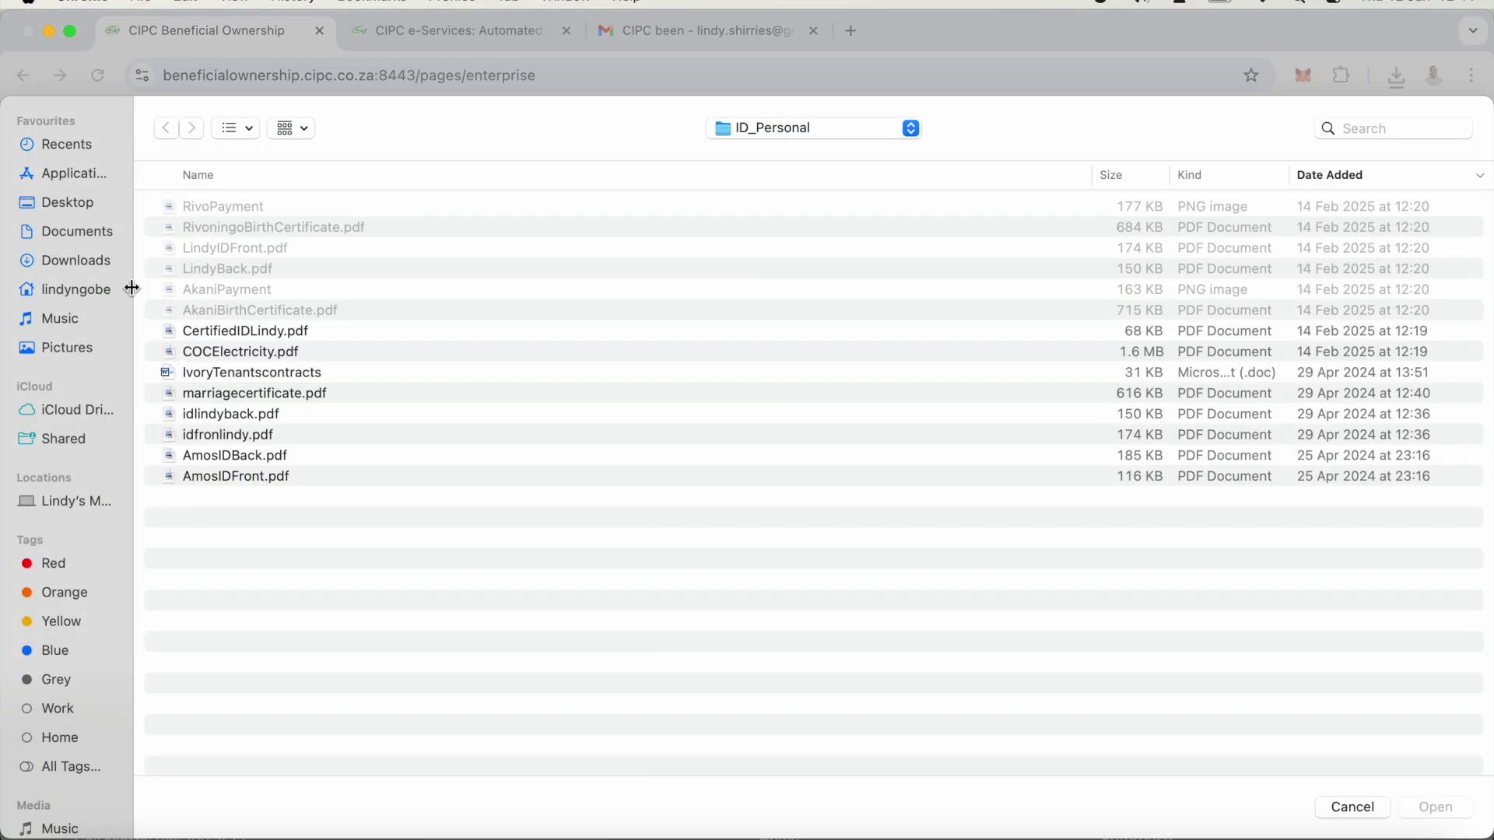
{"action": "left_click", "coordinate": [93, 261]}
{"action": "left_click", "coordinate": [233, 206]}
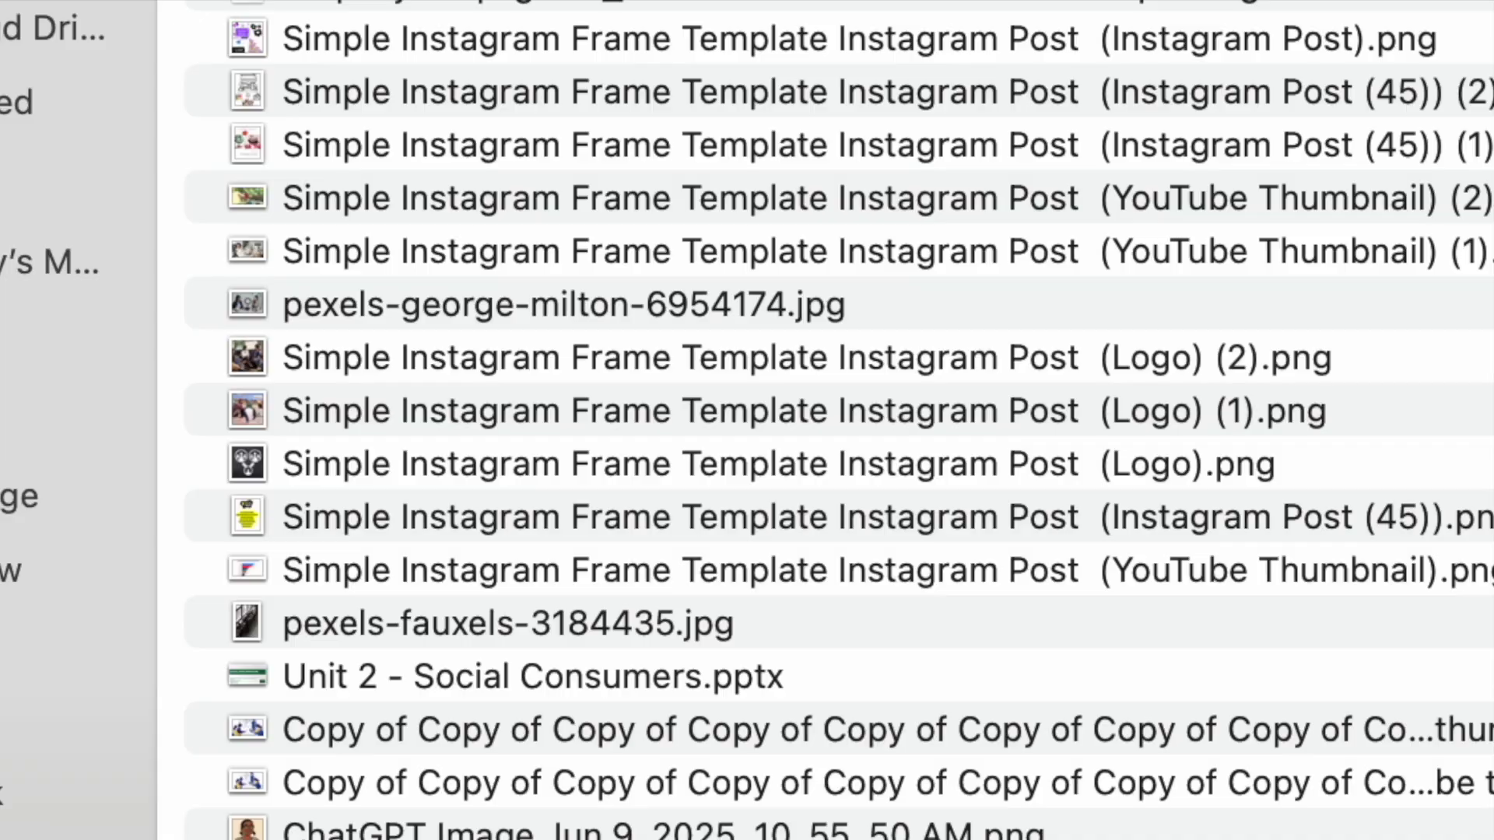
{"action": "key", "text": "Return"}
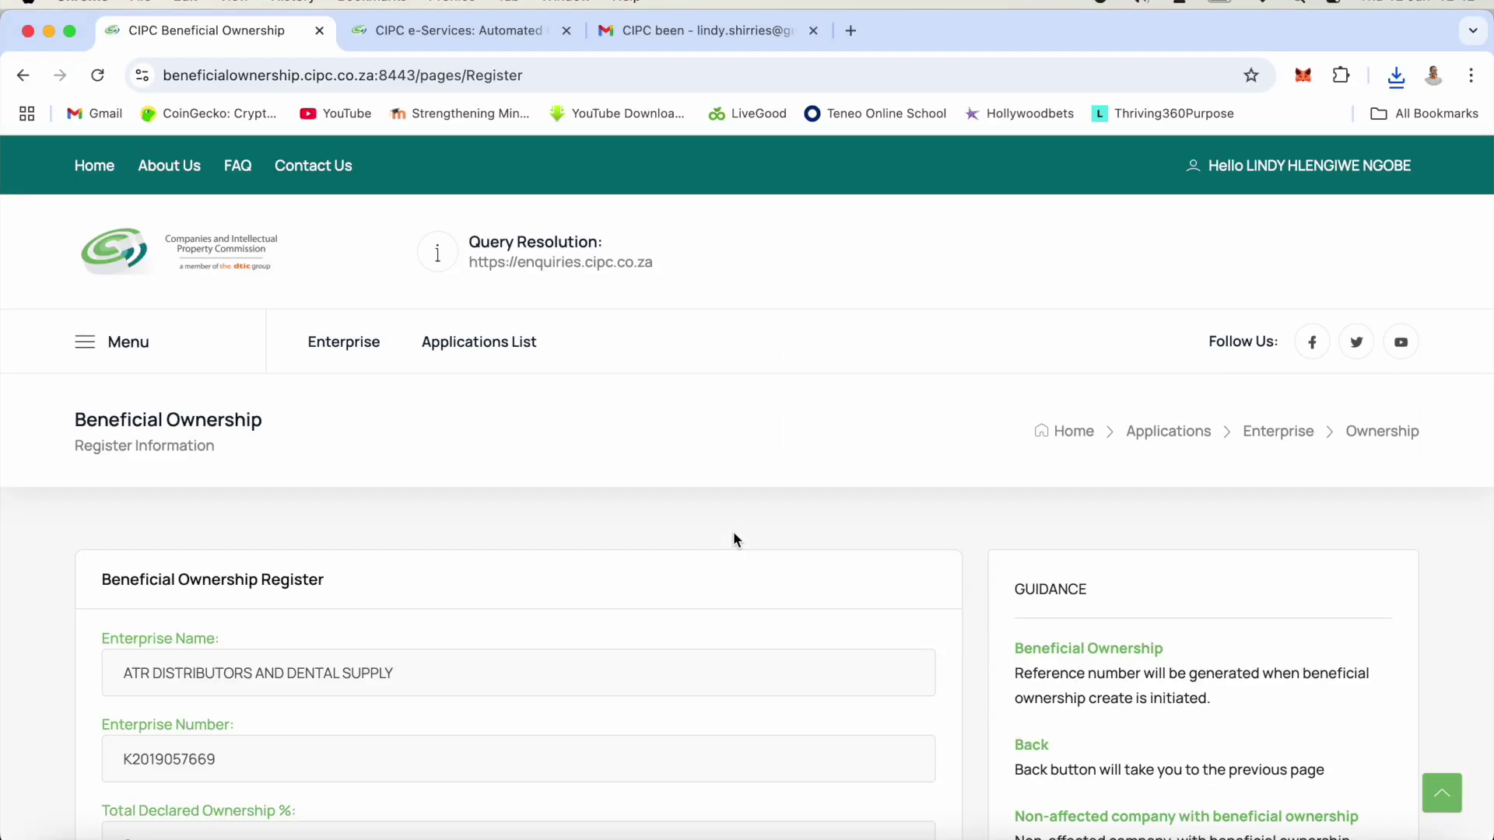
Set the company type to non-affected company with beneficial ownership and continue
{"action": "scroll", "coordinate": [733, 540], "scroll_direction": "down", "scroll_amount": 6}
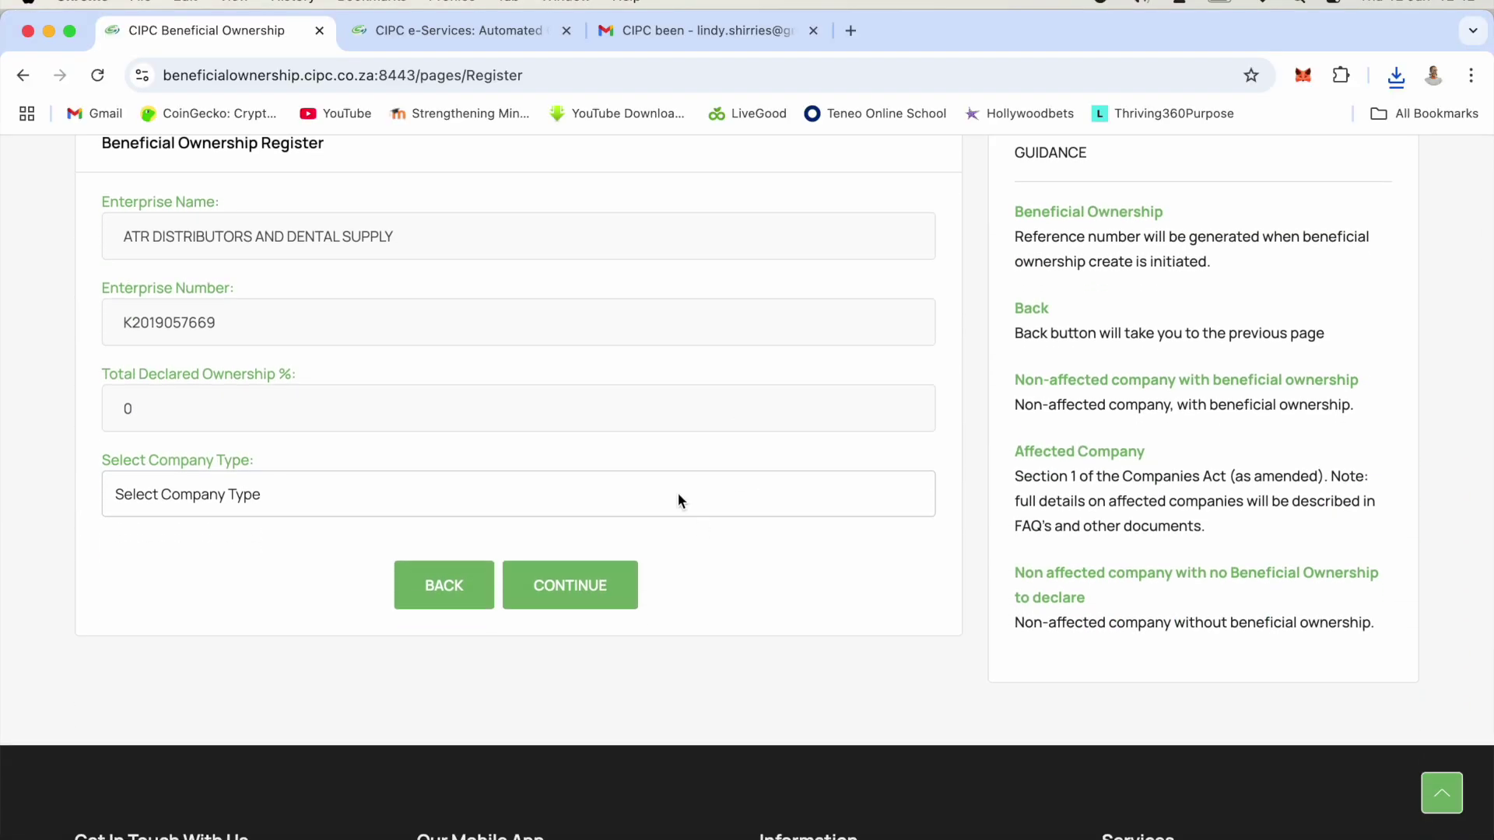
{"action": "left_click", "coordinate": [678, 501]}
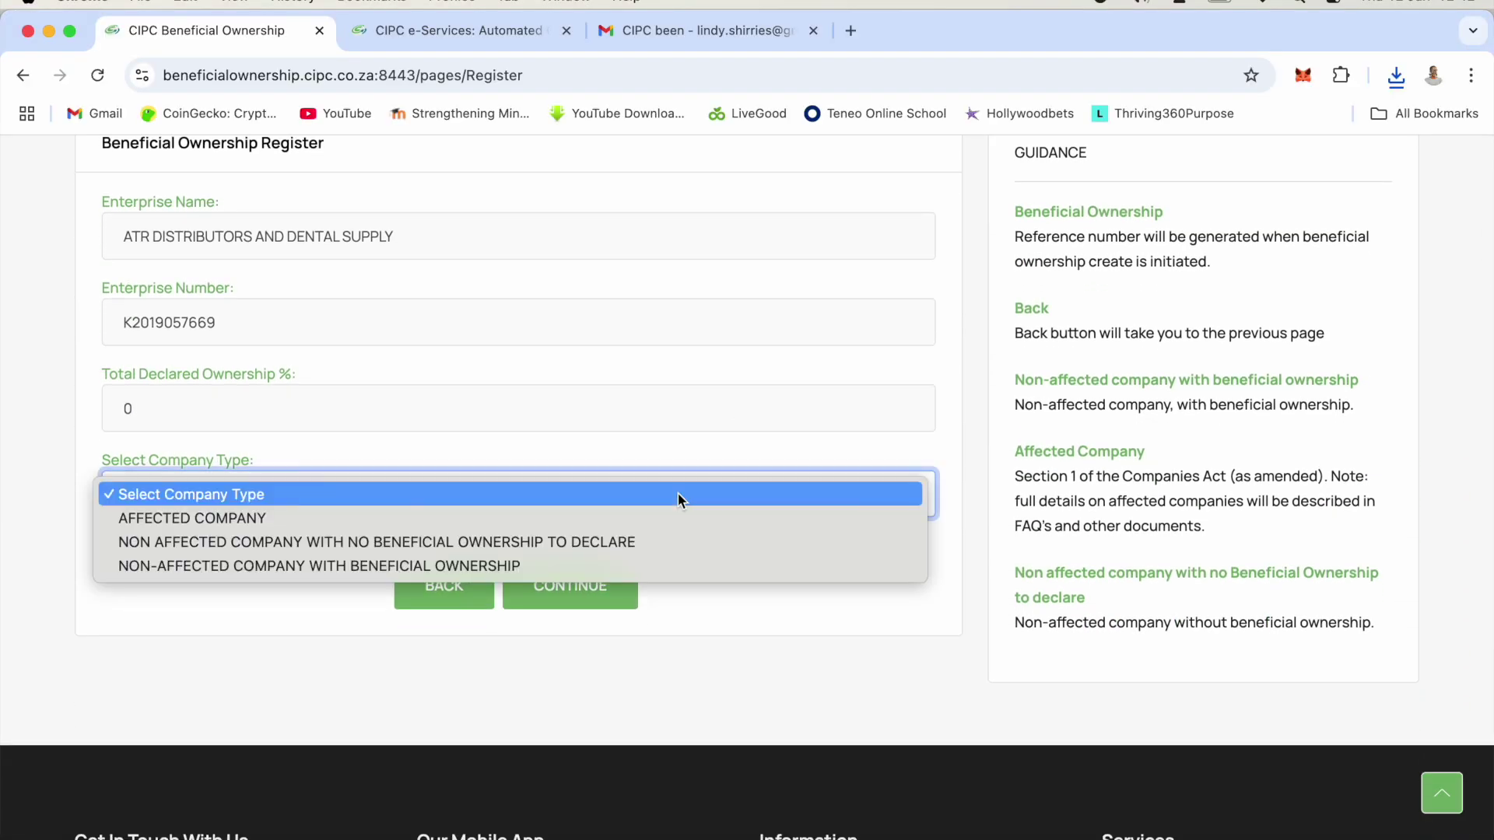
{"action": "left_click", "coordinate": [493, 565]}
{"action": "left_click", "coordinate": [567, 590]}
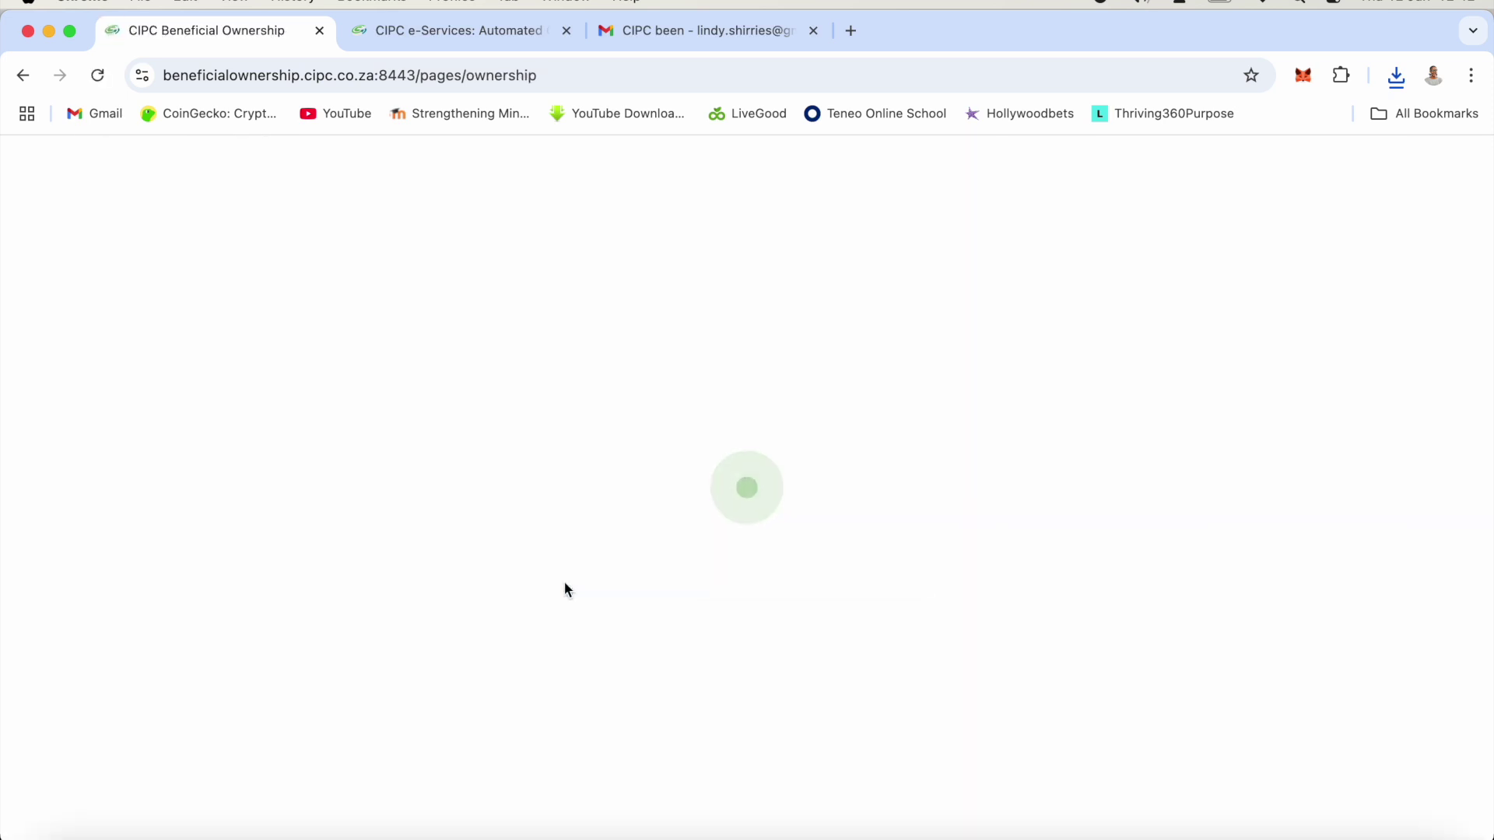
Add a new beneficial owner of type Natural and scroll to its information form
{"action": "scroll", "coordinate": [565, 589], "scroll_direction": "down", "scroll_amount": 5}
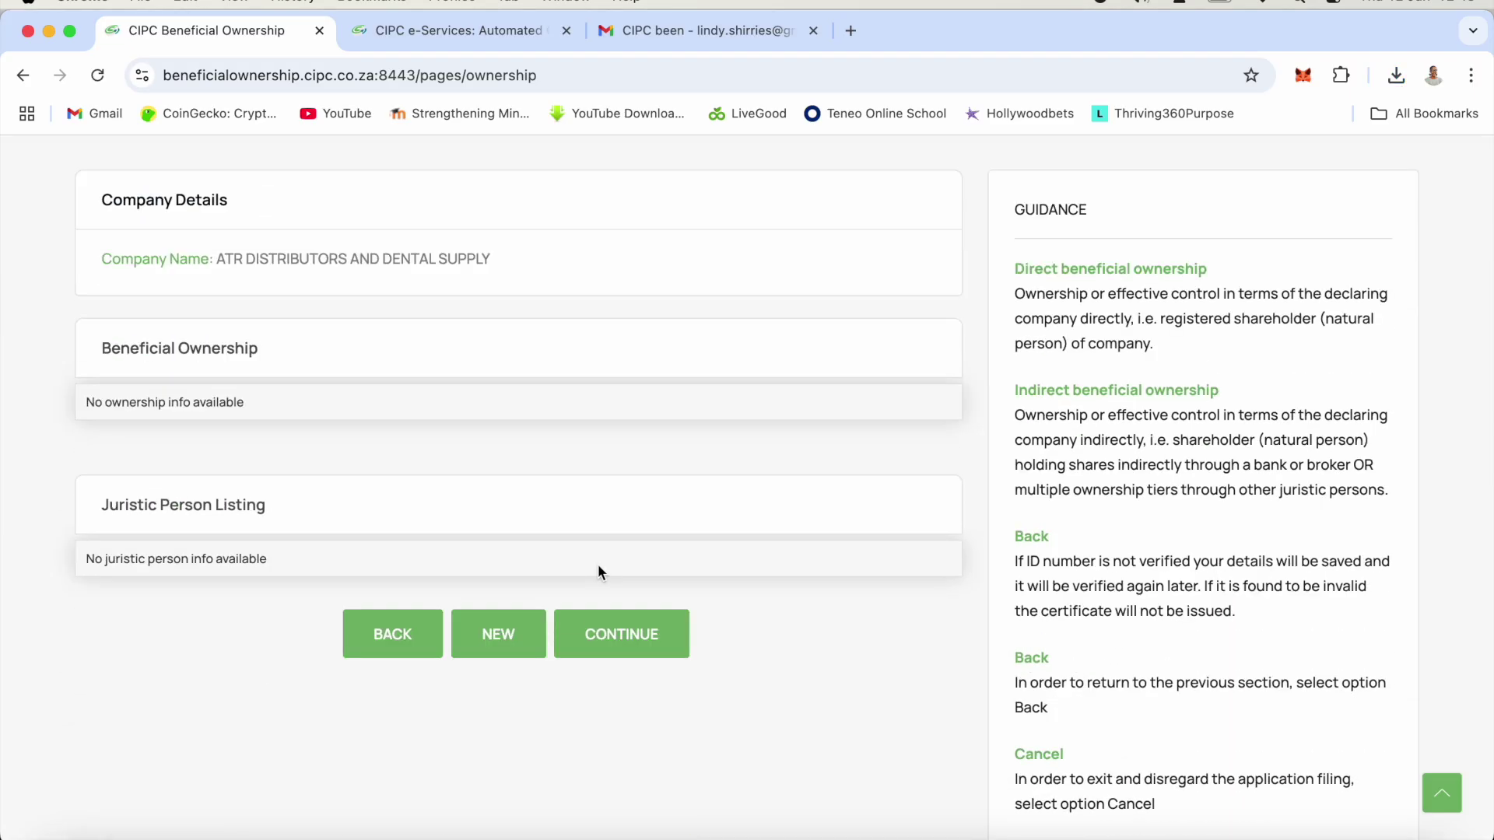
{"action": "left_click", "coordinate": [492, 641]}
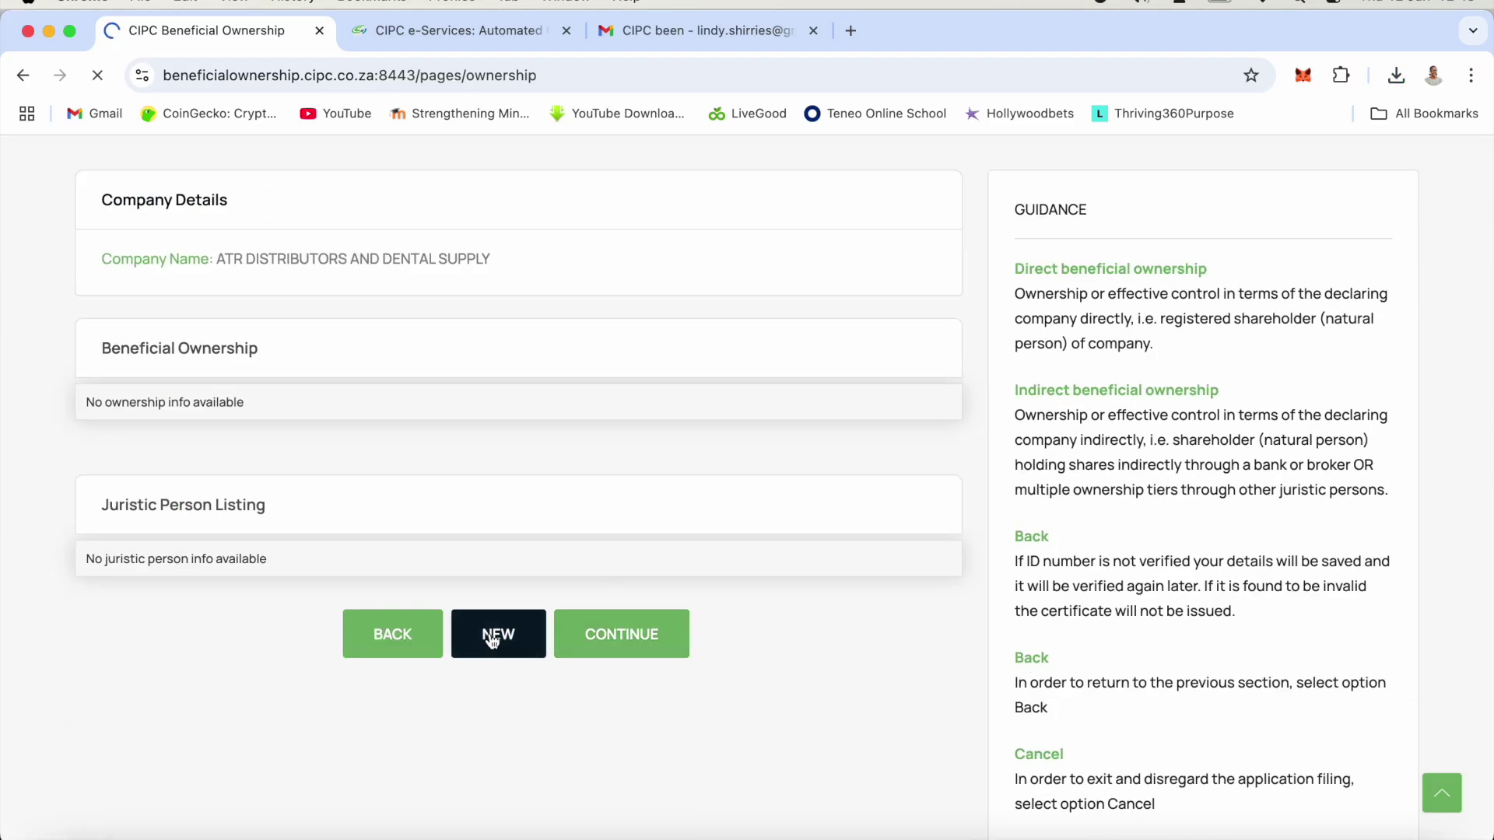
{"action": "scroll", "coordinate": [491, 631], "scroll_direction": "down", "scroll_amount": 8}
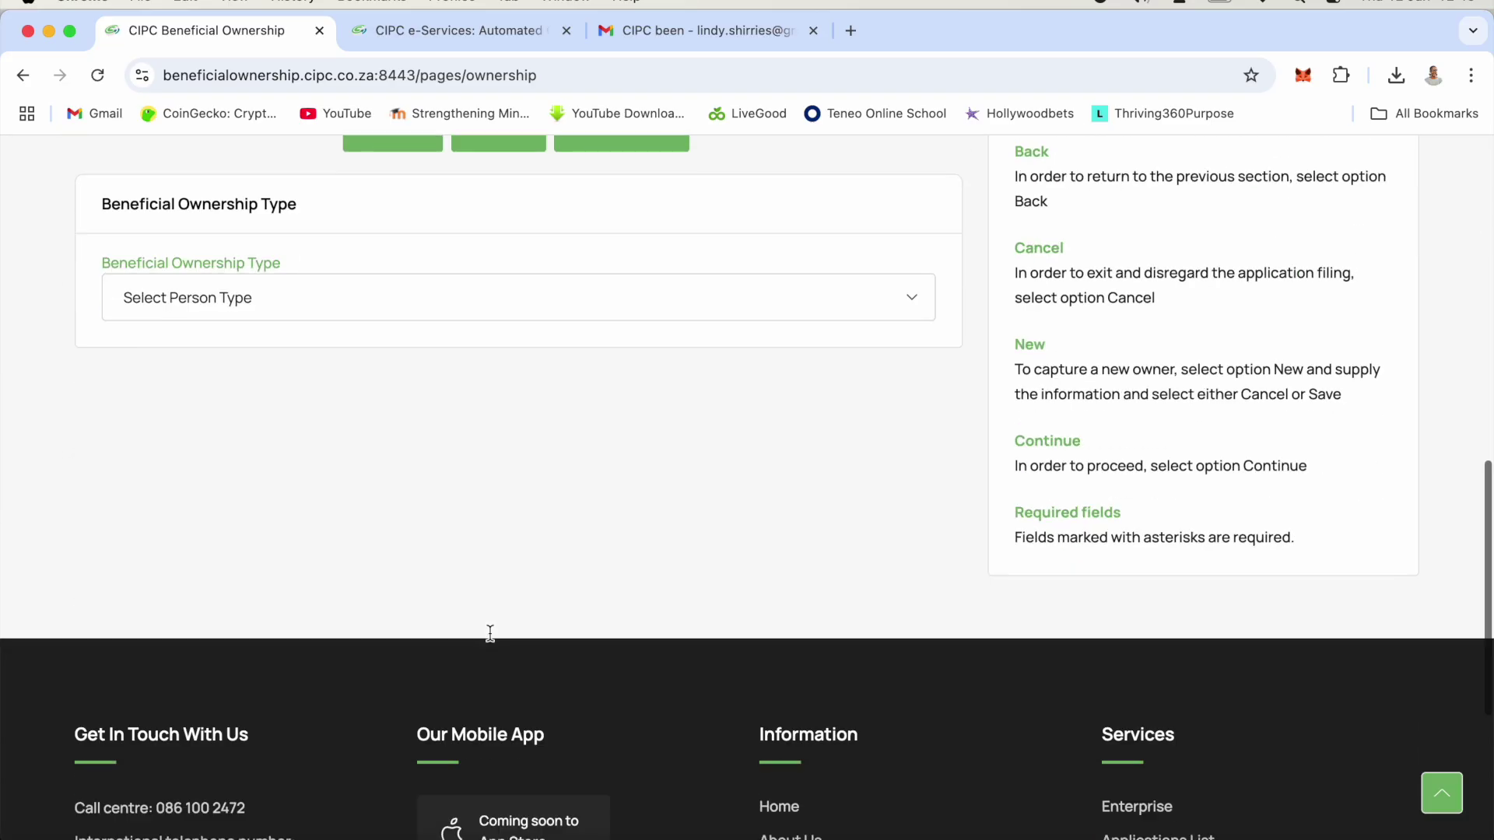
{"action": "scroll", "coordinate": [466, 591], "scroll_direction": "up", "scroll_amount": 3}
{"action": "left_click", "coordinate": [422, 510]}
{"action": "left_click", "coordinate": [167, 534]}
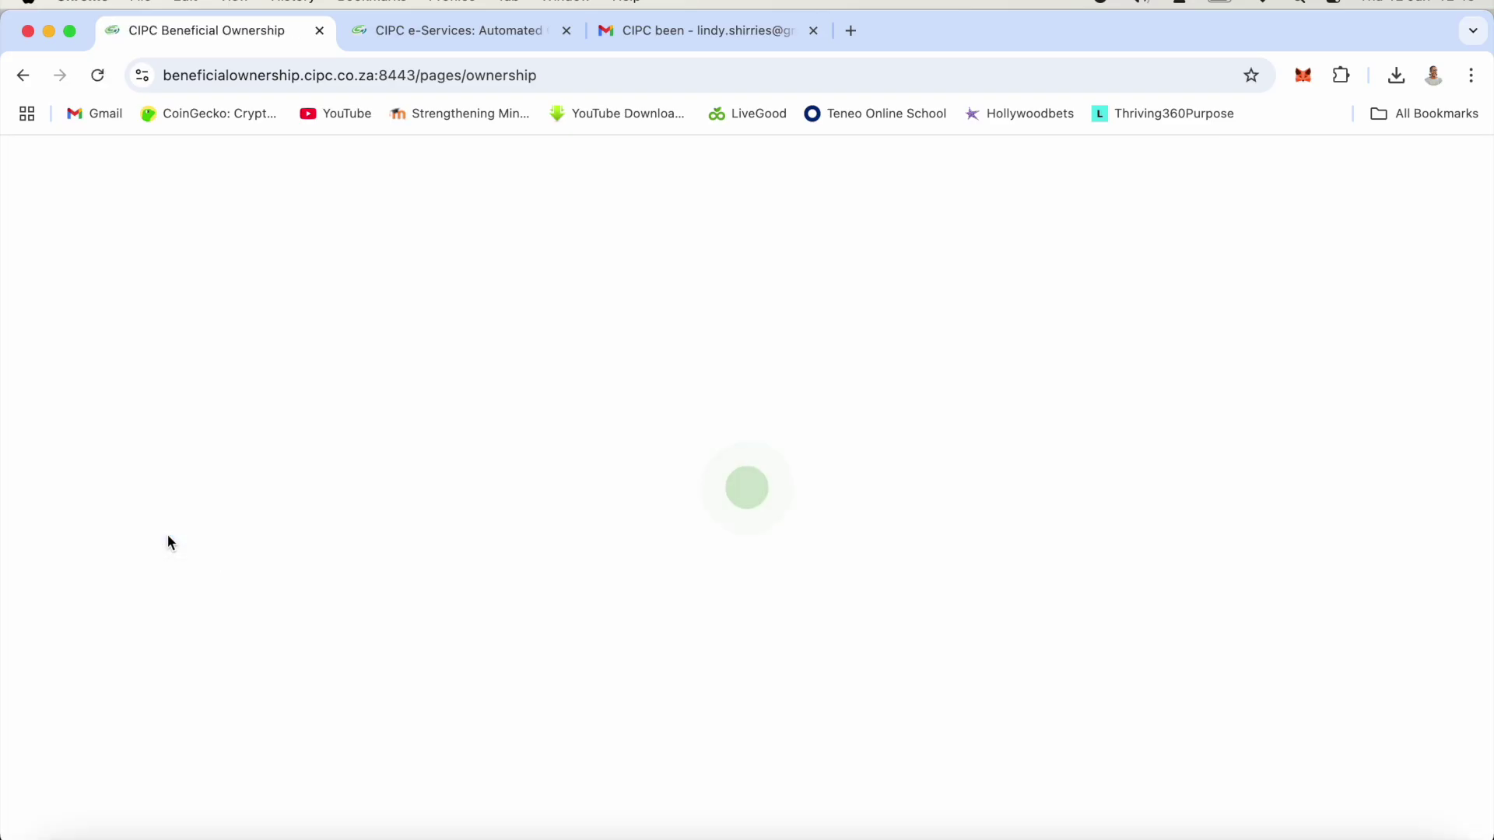
{"action": "scroll", "coordinate": [510, 554], "scroll_direction": "down", "scroll_amount": 8}
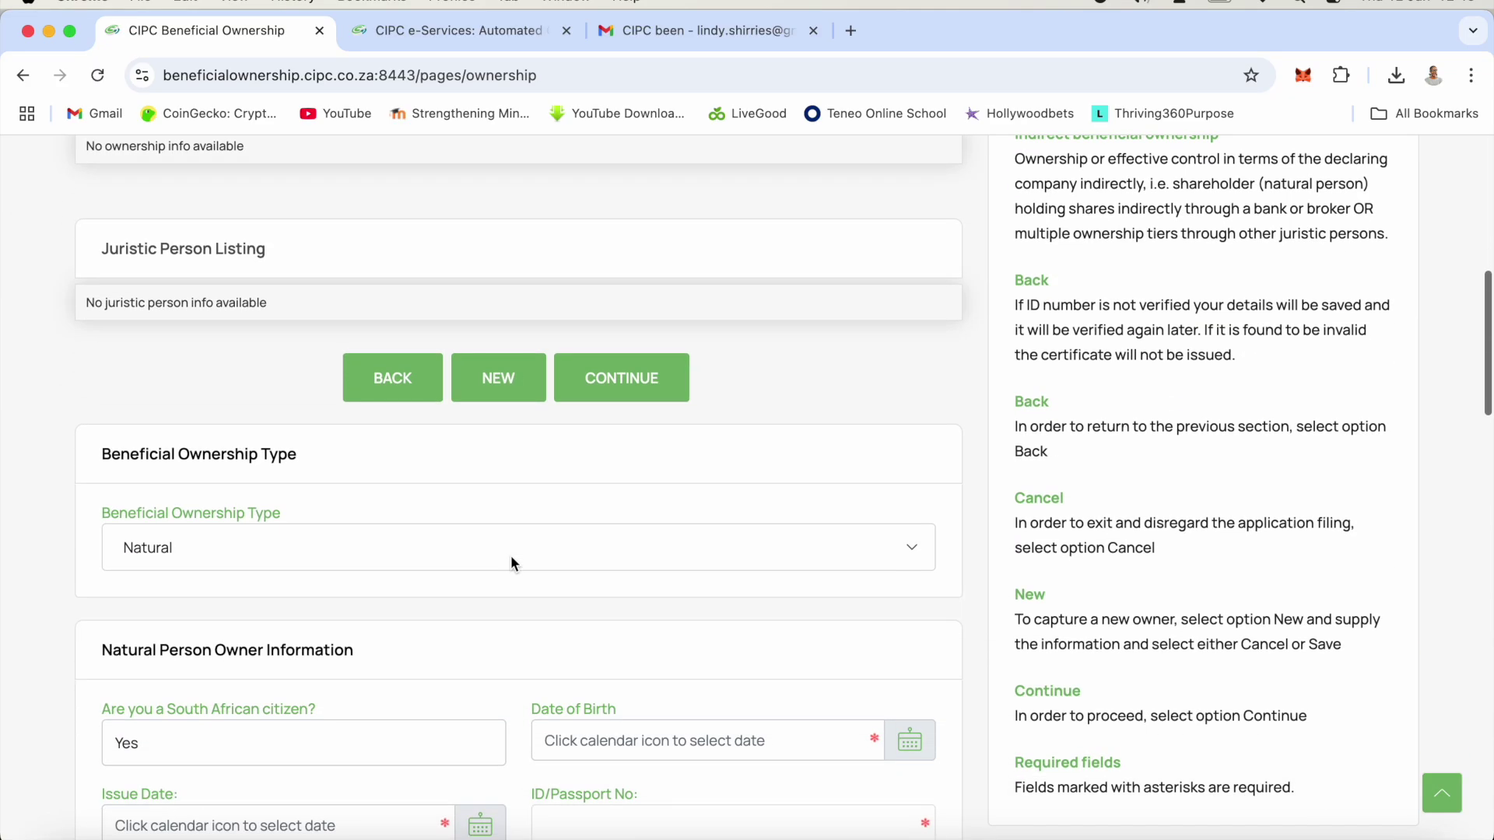
{"action": "scroll", "coordinate": [511, 554], "scroll_direction": "down", "scroll_amount": 4}
{"action": "scroll", "coordinate": [511, 558], "scroll_direction": "down", "scroll_amount": 1}
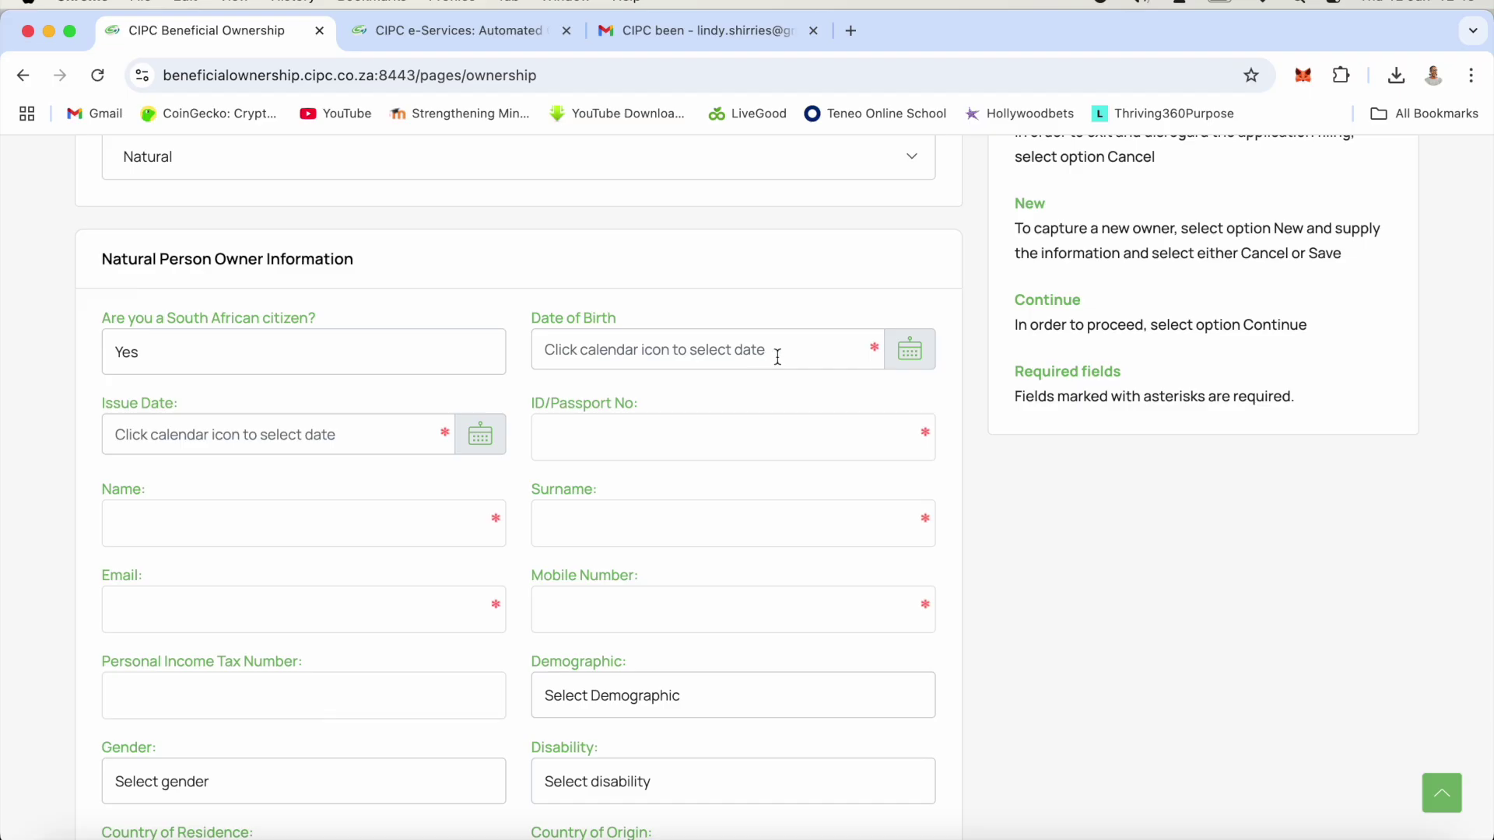
Pick the date 12-Jun-2025 using the calendar's month and year views
{"action": "left_click", "coordinate": [921, 356]}
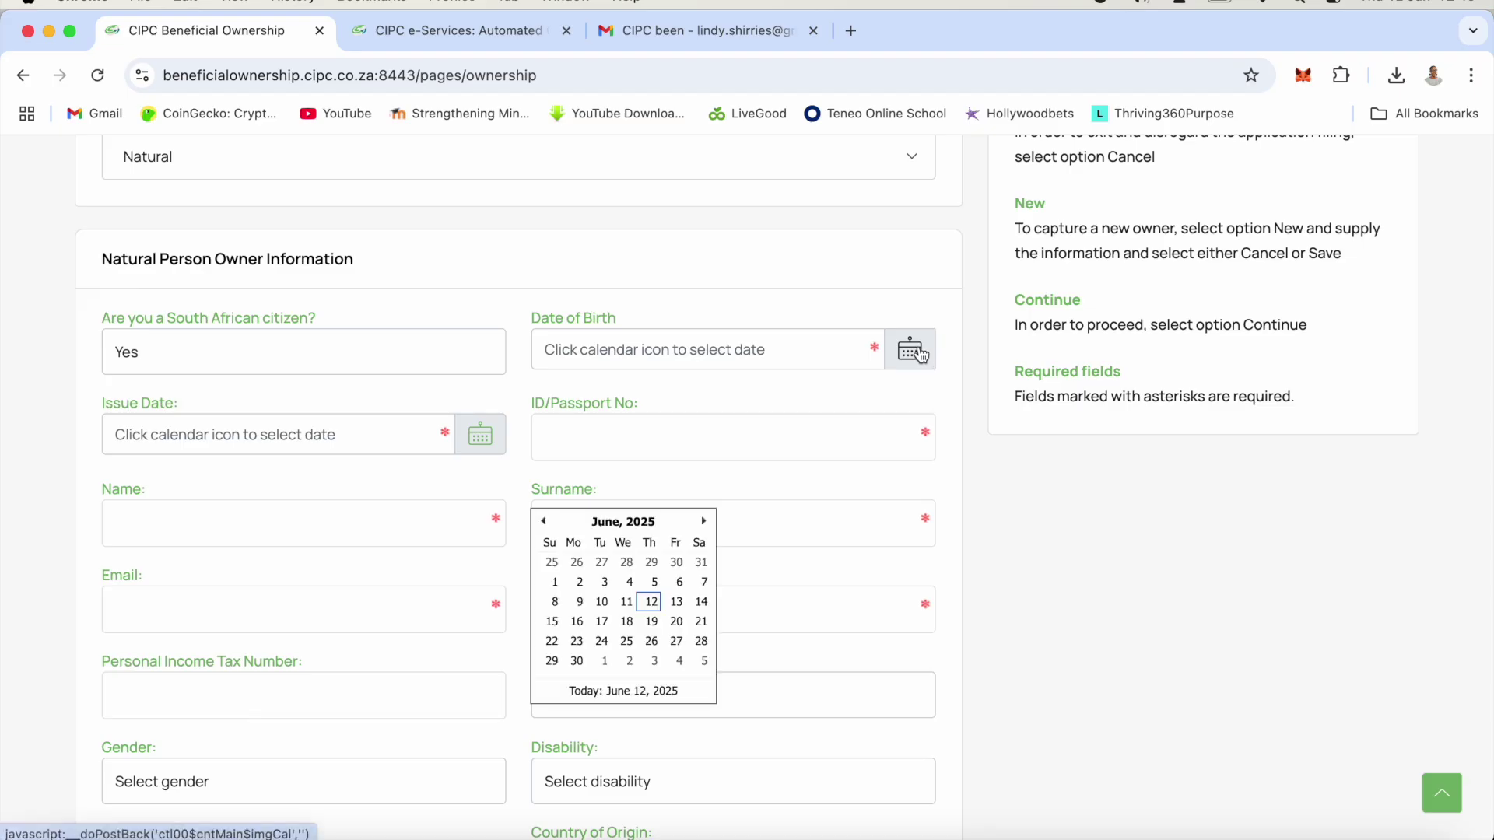
{"action": "left_click", "coordinate": [647, 529]}
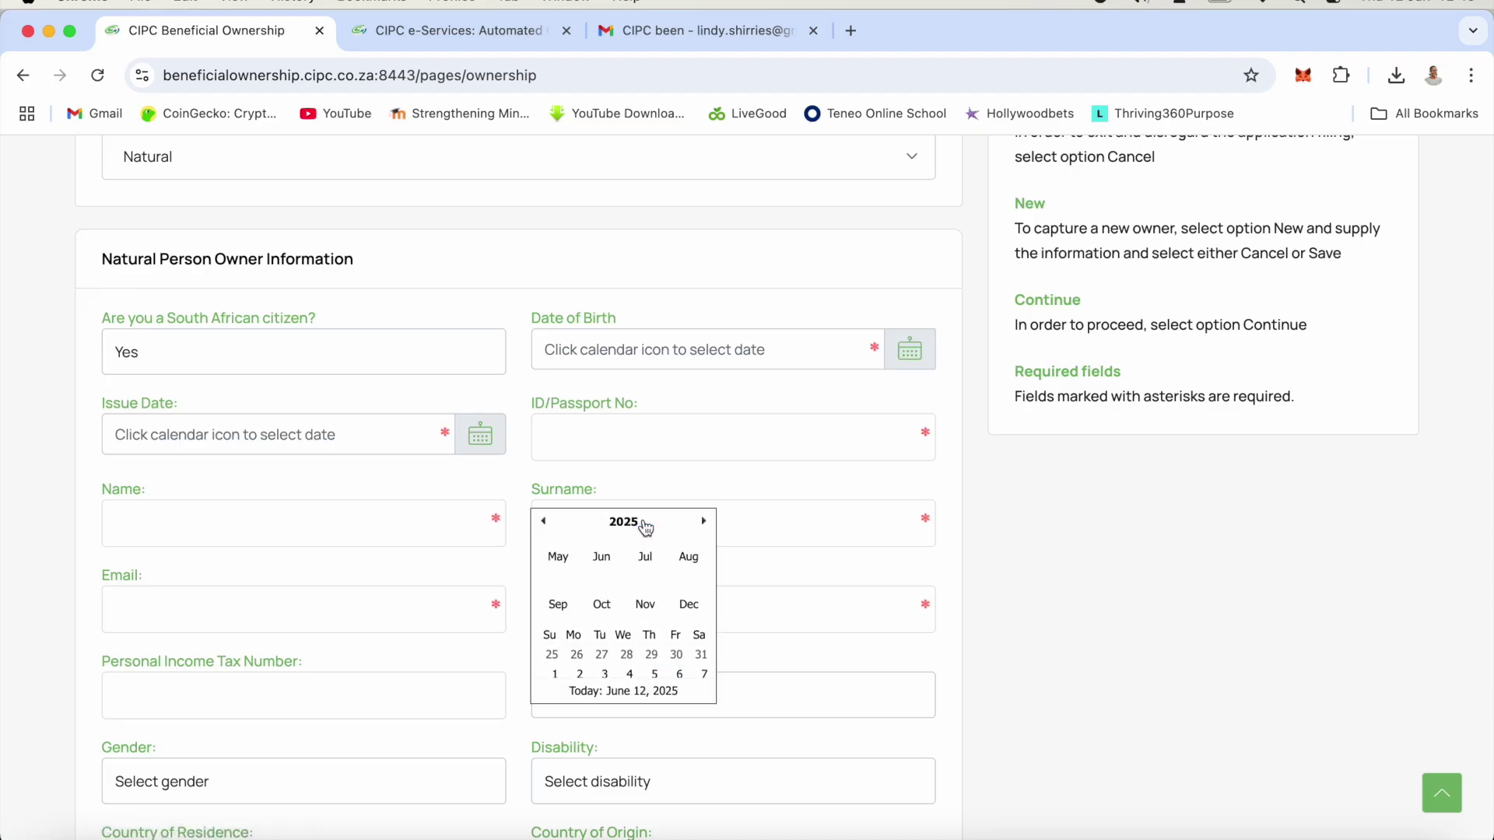
{"action": "left_click", "coordinate": [617, 527]}
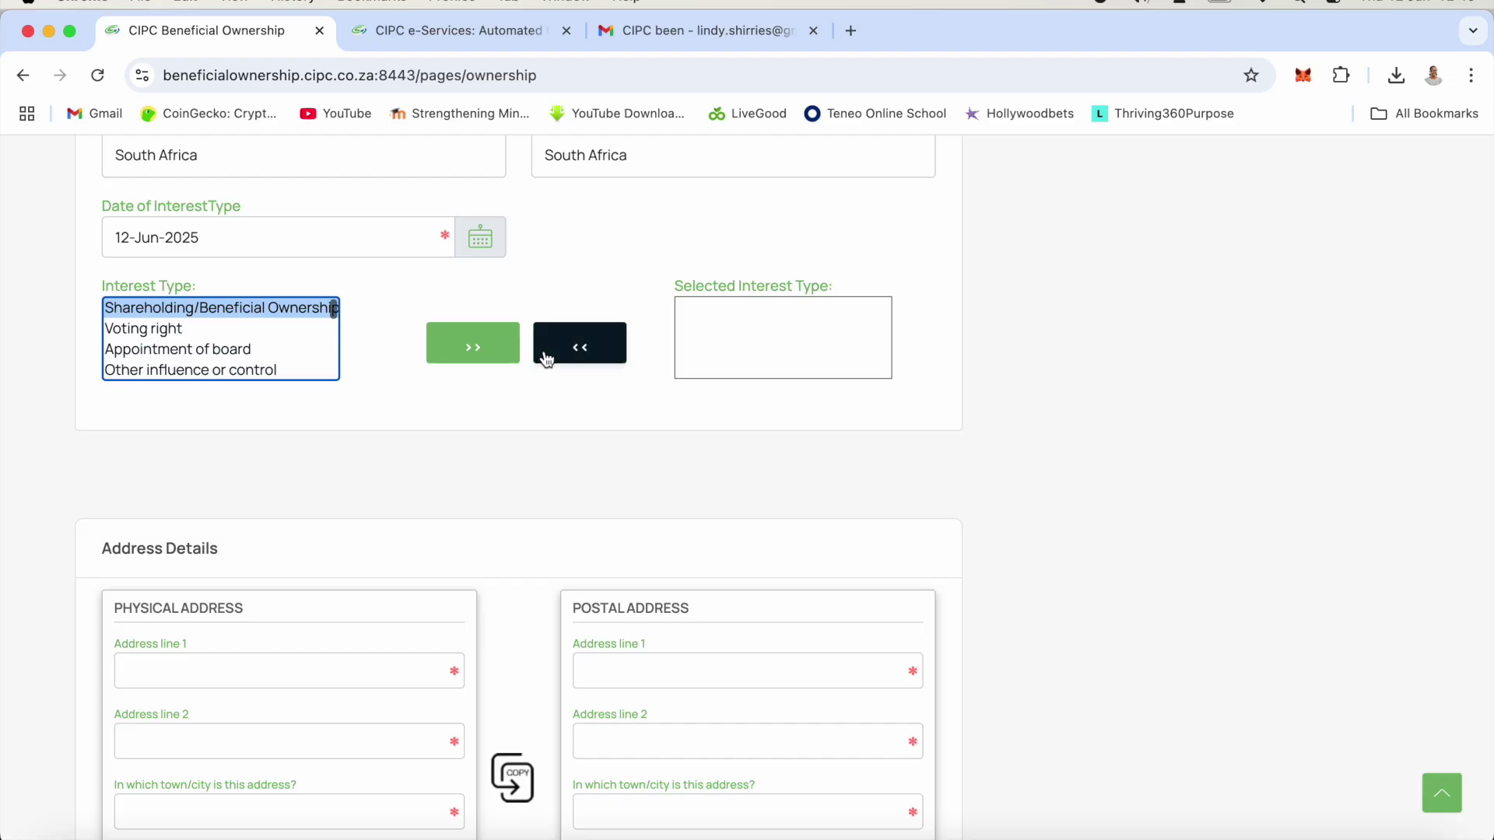
Add a Shareholding/Beneficial Ownership interest of 50, fill in the physical address, and save
{"action": "left_click", "coordinate": [474, 351]}
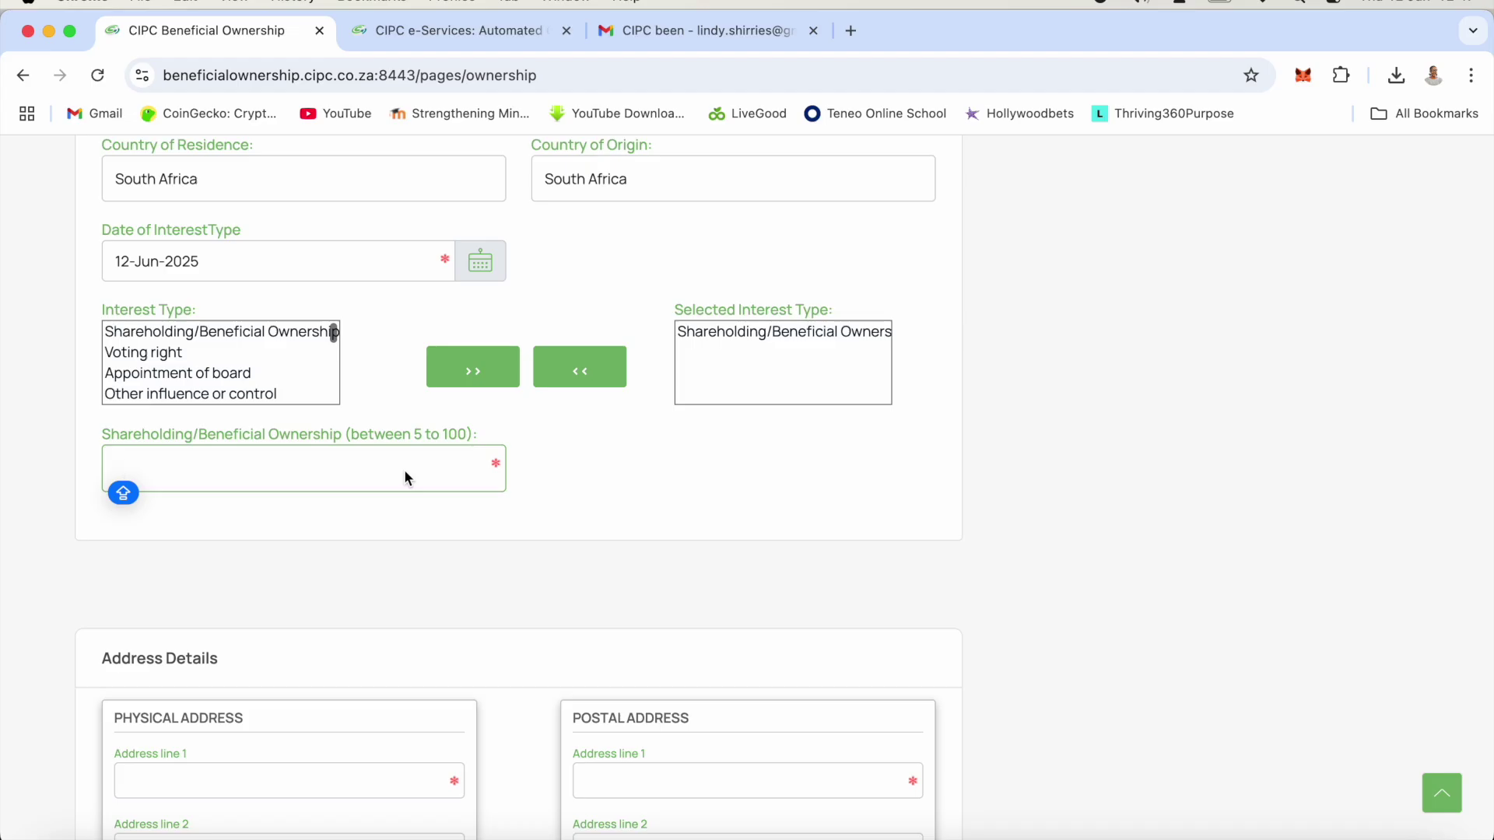
{"action": "type", "text": "50"}
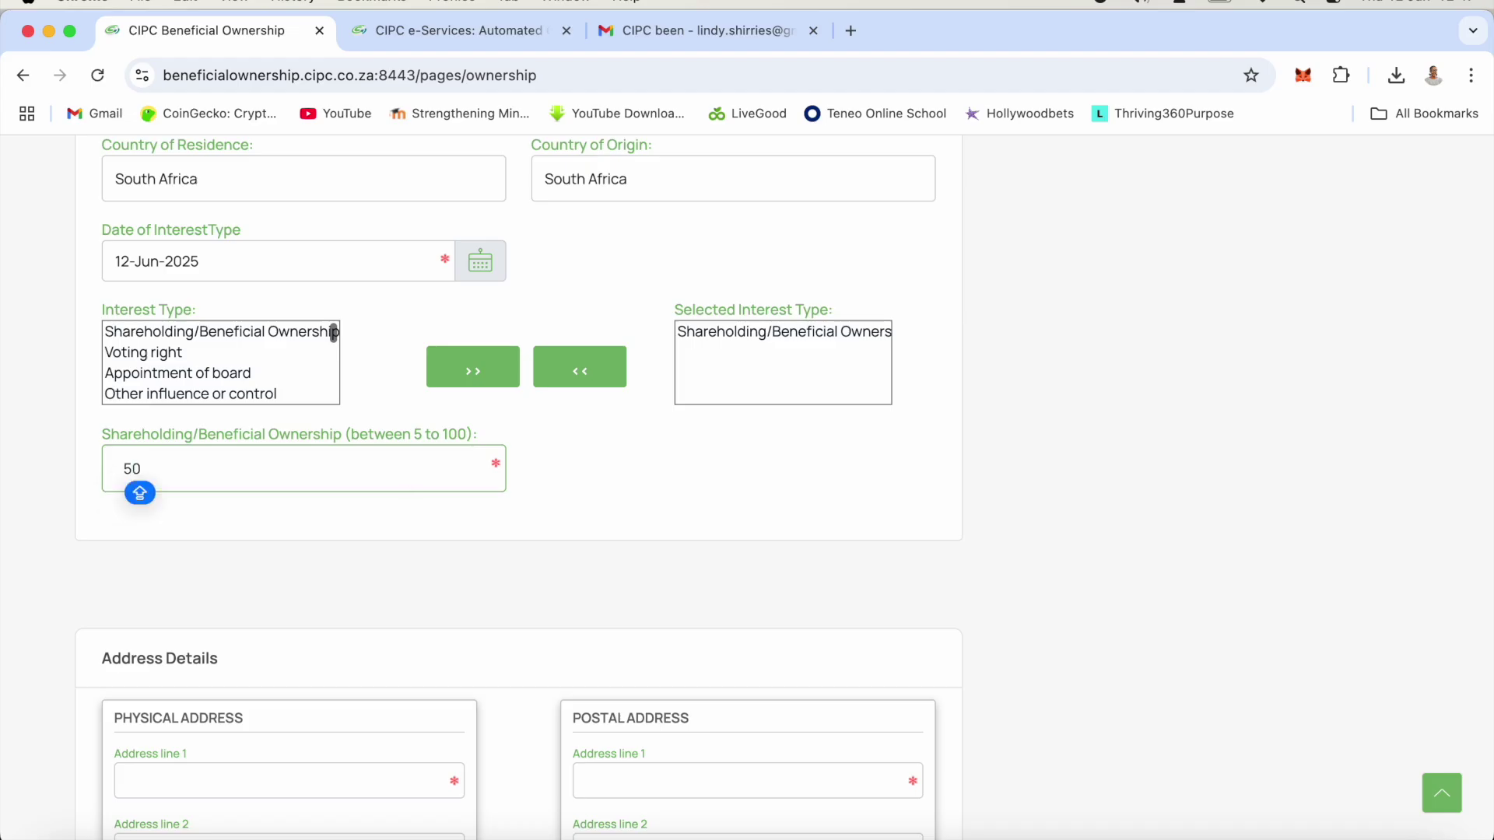
{"action": "key", "text": "Tab"}
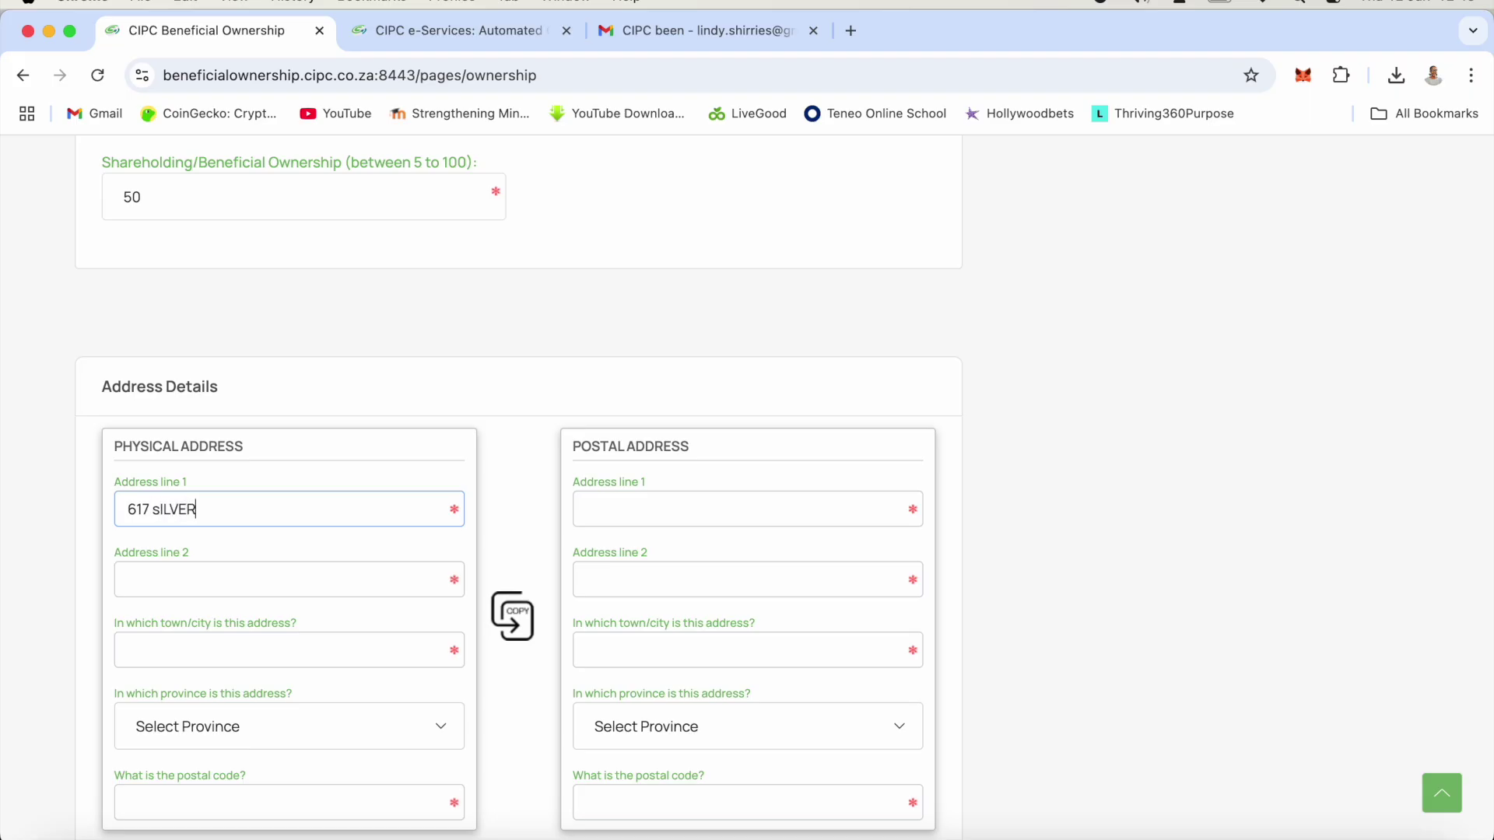
{"action": "left_click", "coordinate": [577, 330]}
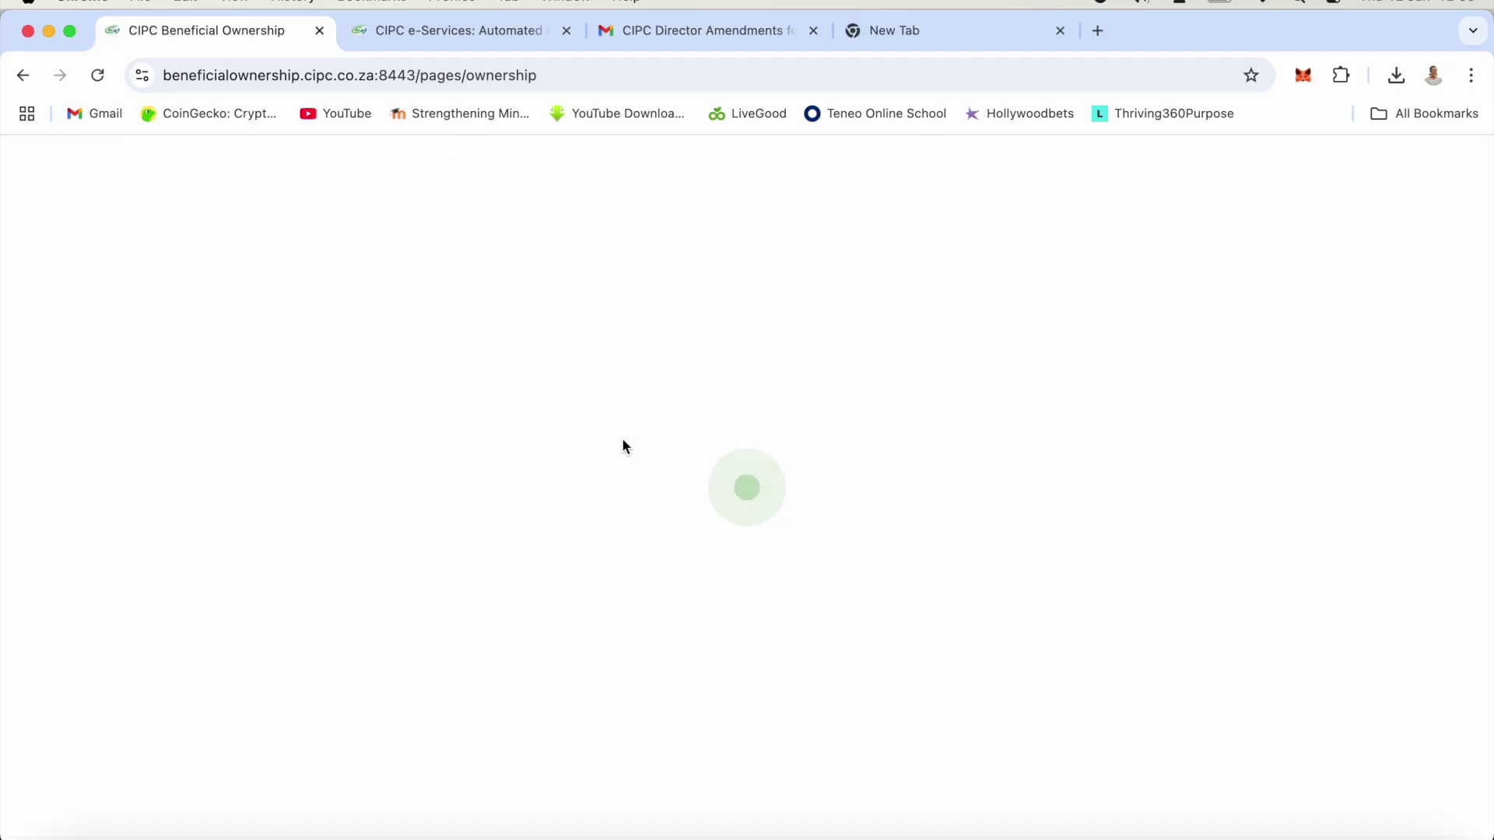
Upload mandate.pdf as an Original Mandate supporting document and continue
{"action": "scroll", "coordinate": [623, 445], "scroll_direction": "down", "scroll_amount": 3}
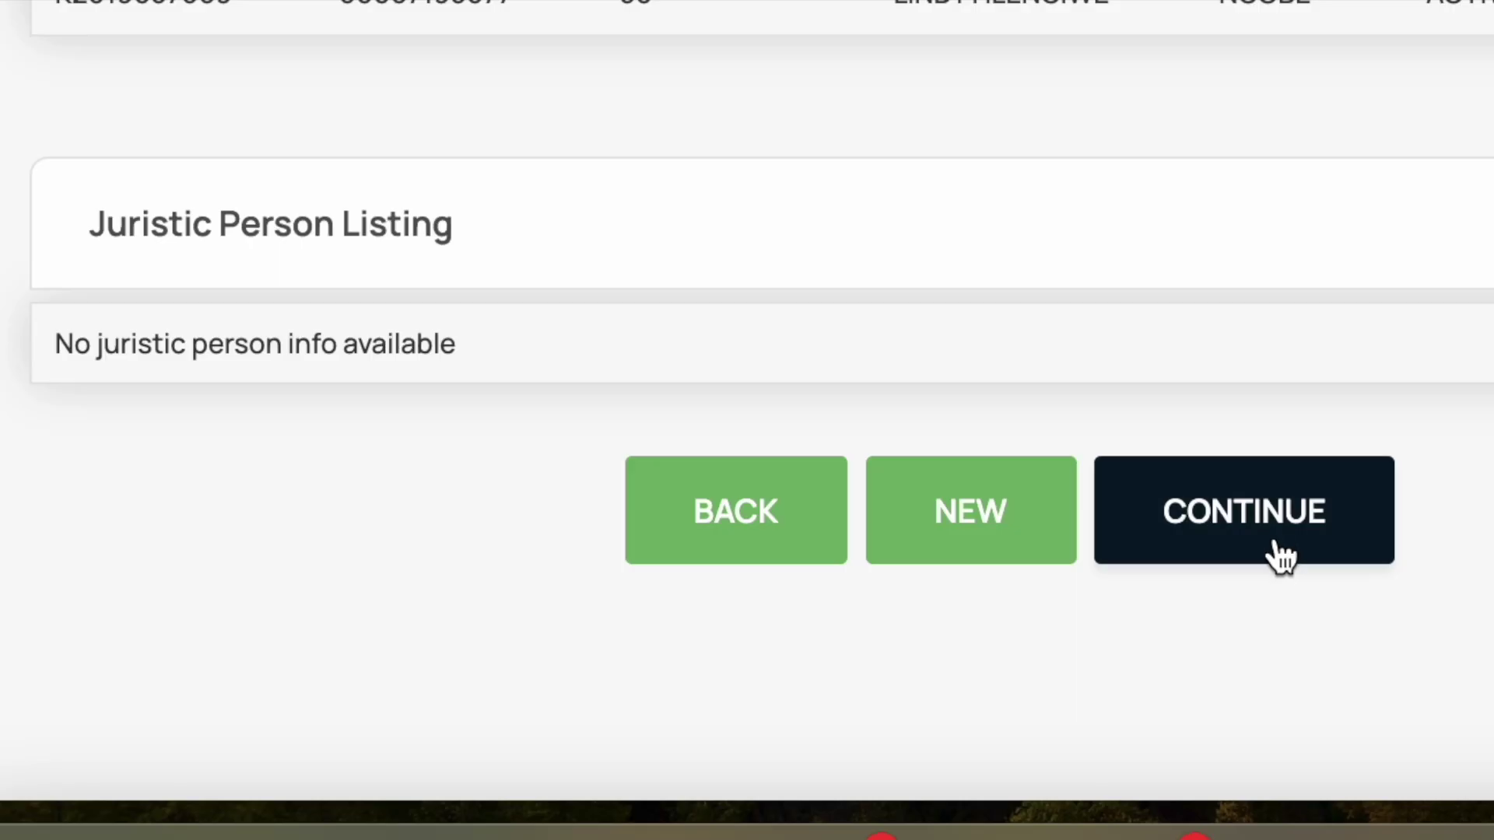
{"action": "left_click", "coordinate": [1273, 526]}
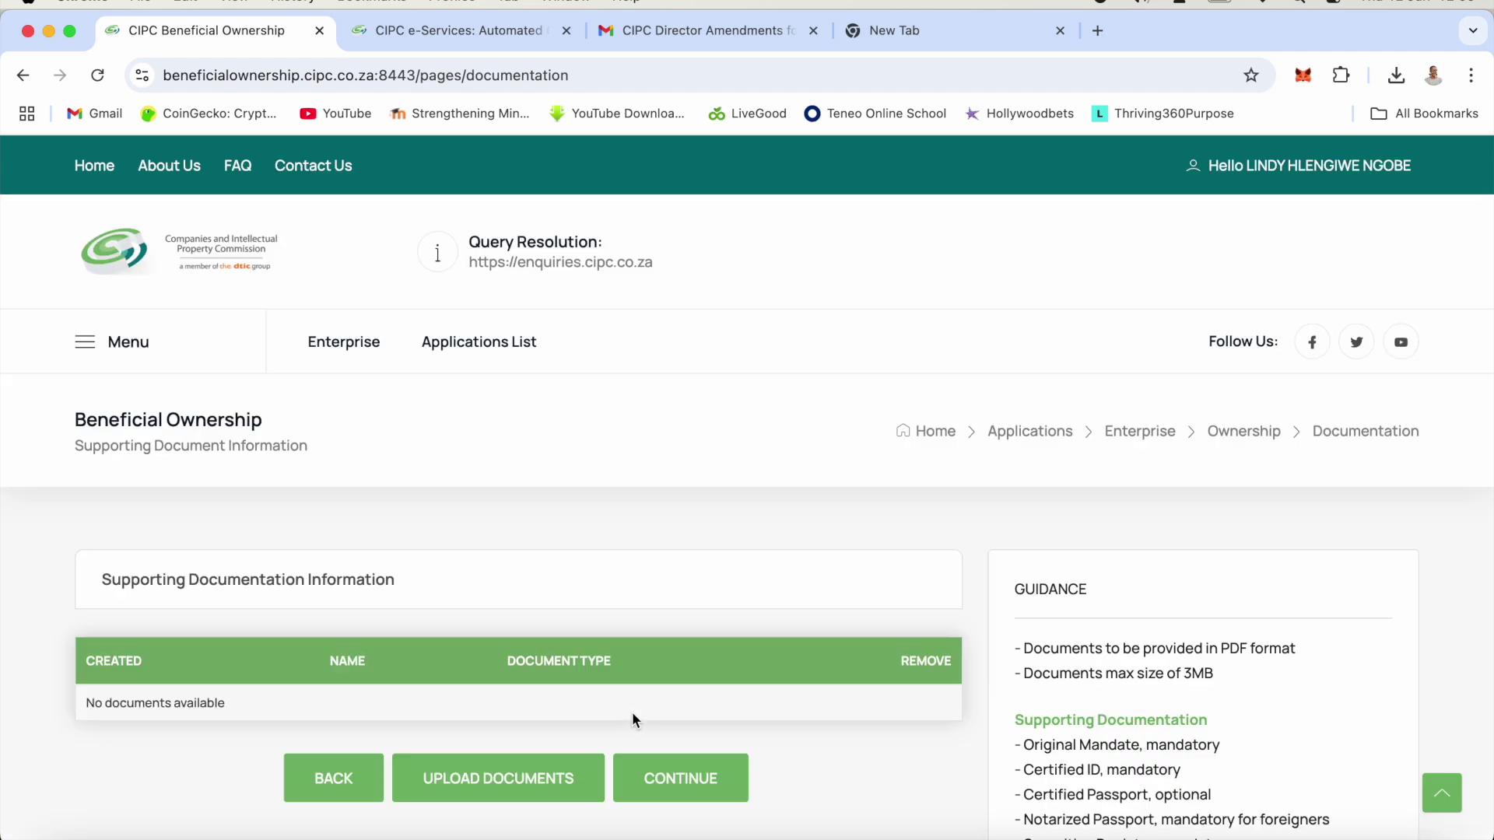
{"action": "scroll", "coordinate": [631, 712], "scroll_direction": "down", "scroll_amount": 5}
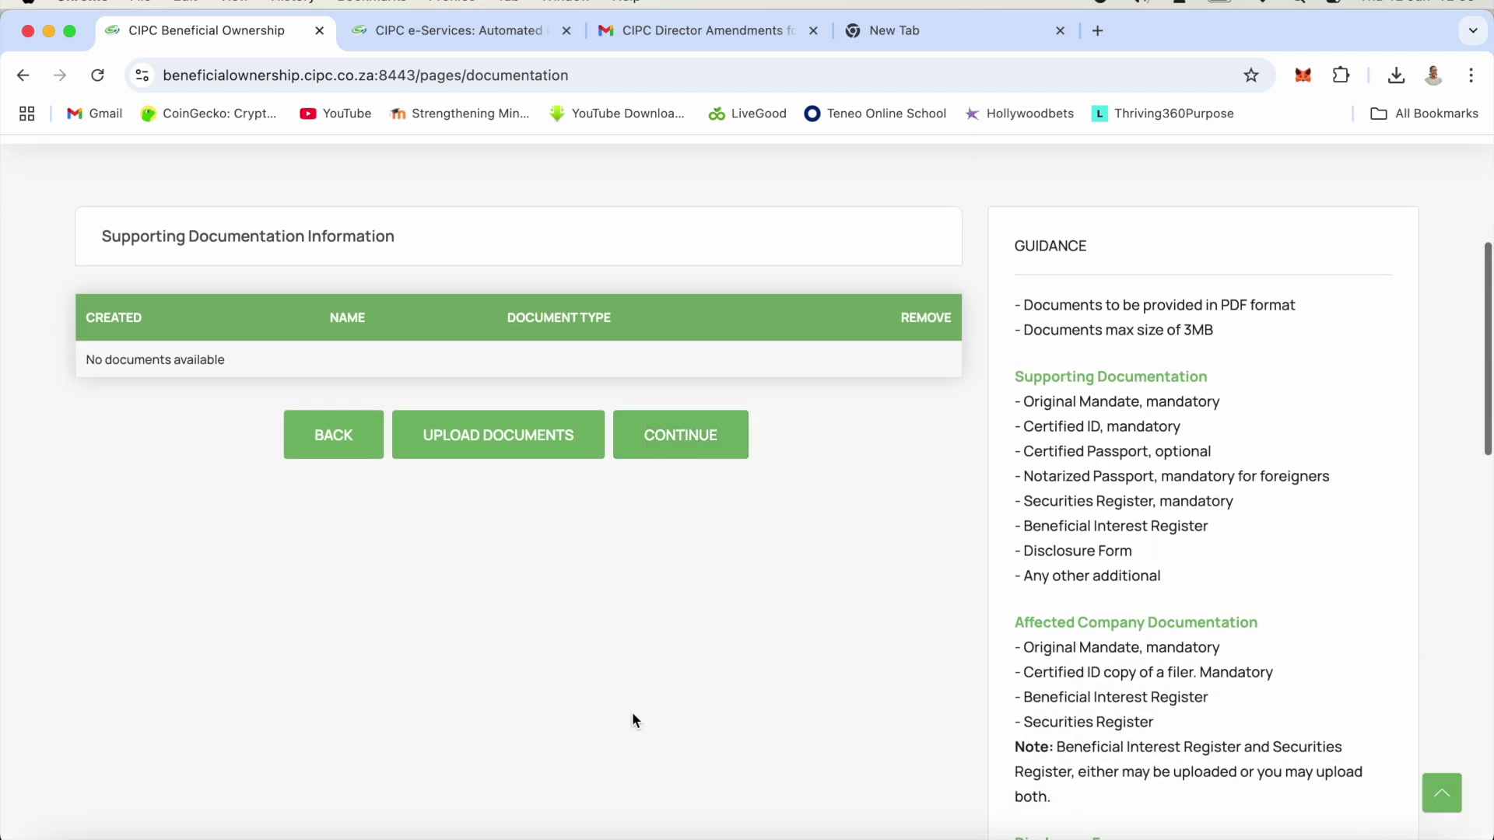
{"action": "left_click", "coordinate": [491, 430]}
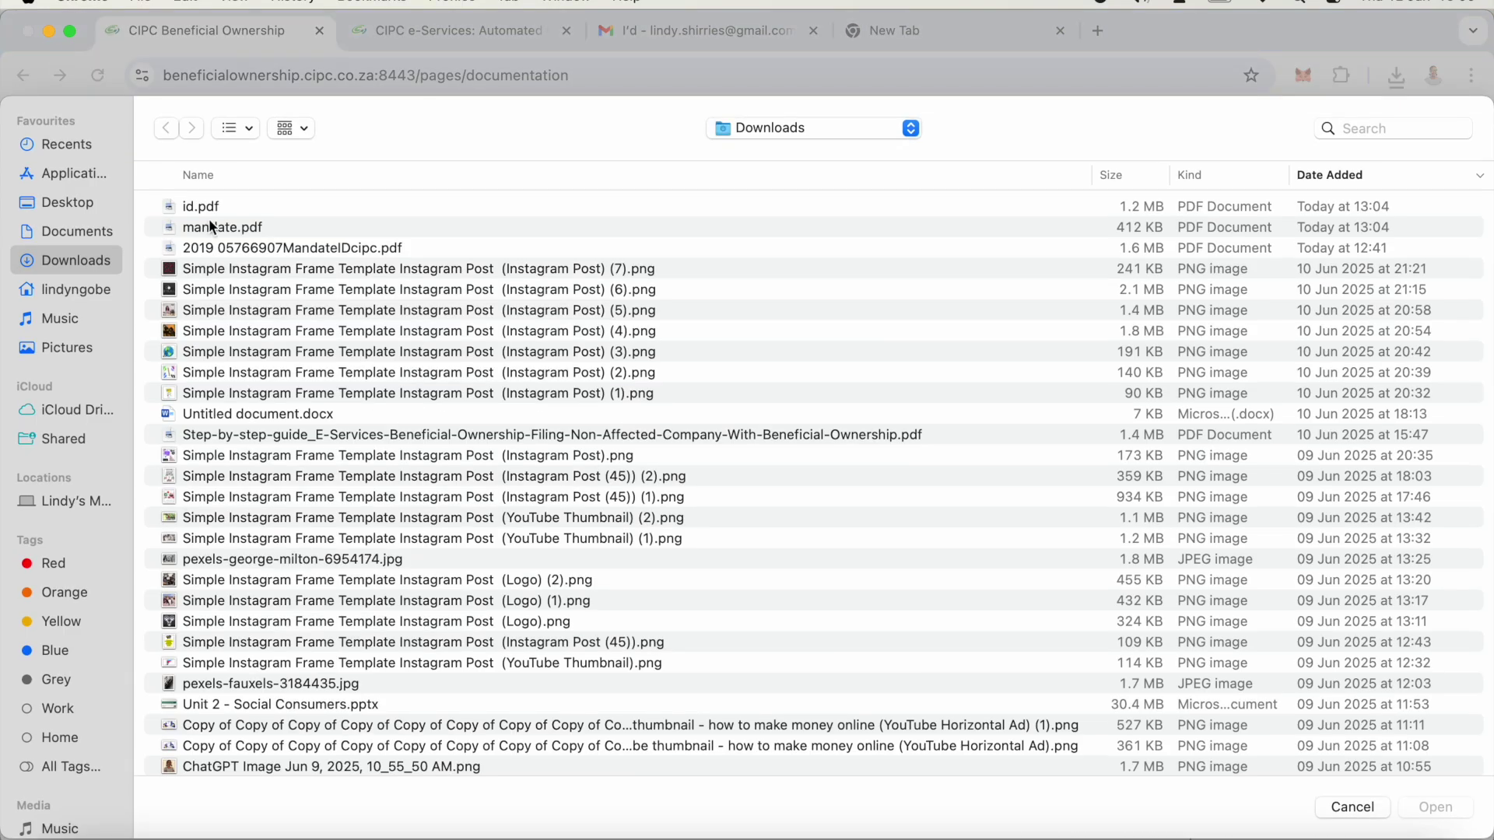
{"action": "left_click", "coordinate": [214, 227]}
{"action": "left_click", "coordinate": [1439, 811]}
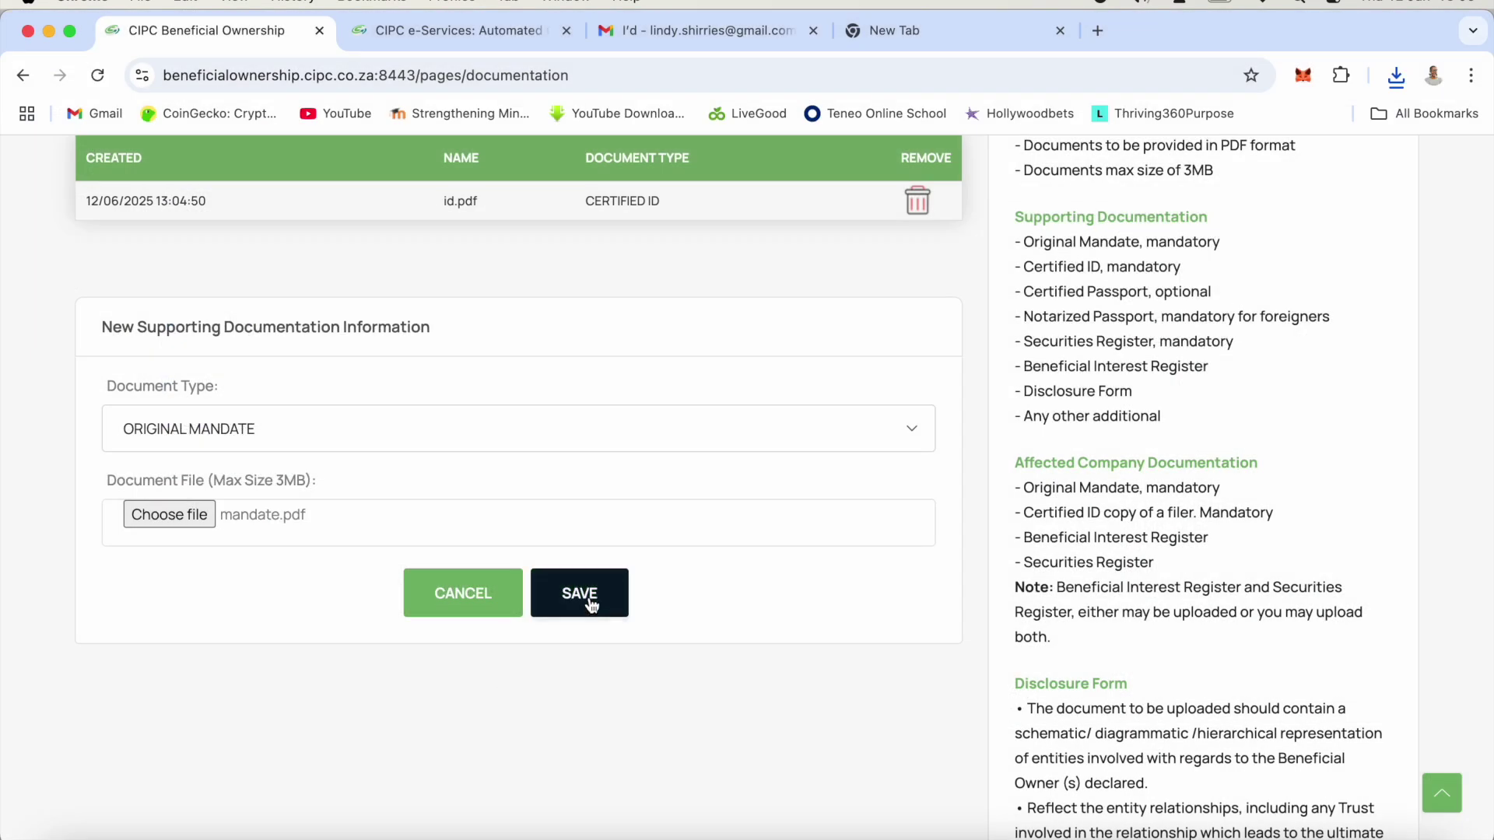
{"action": "left_click", "coordinate": [580, 596]}
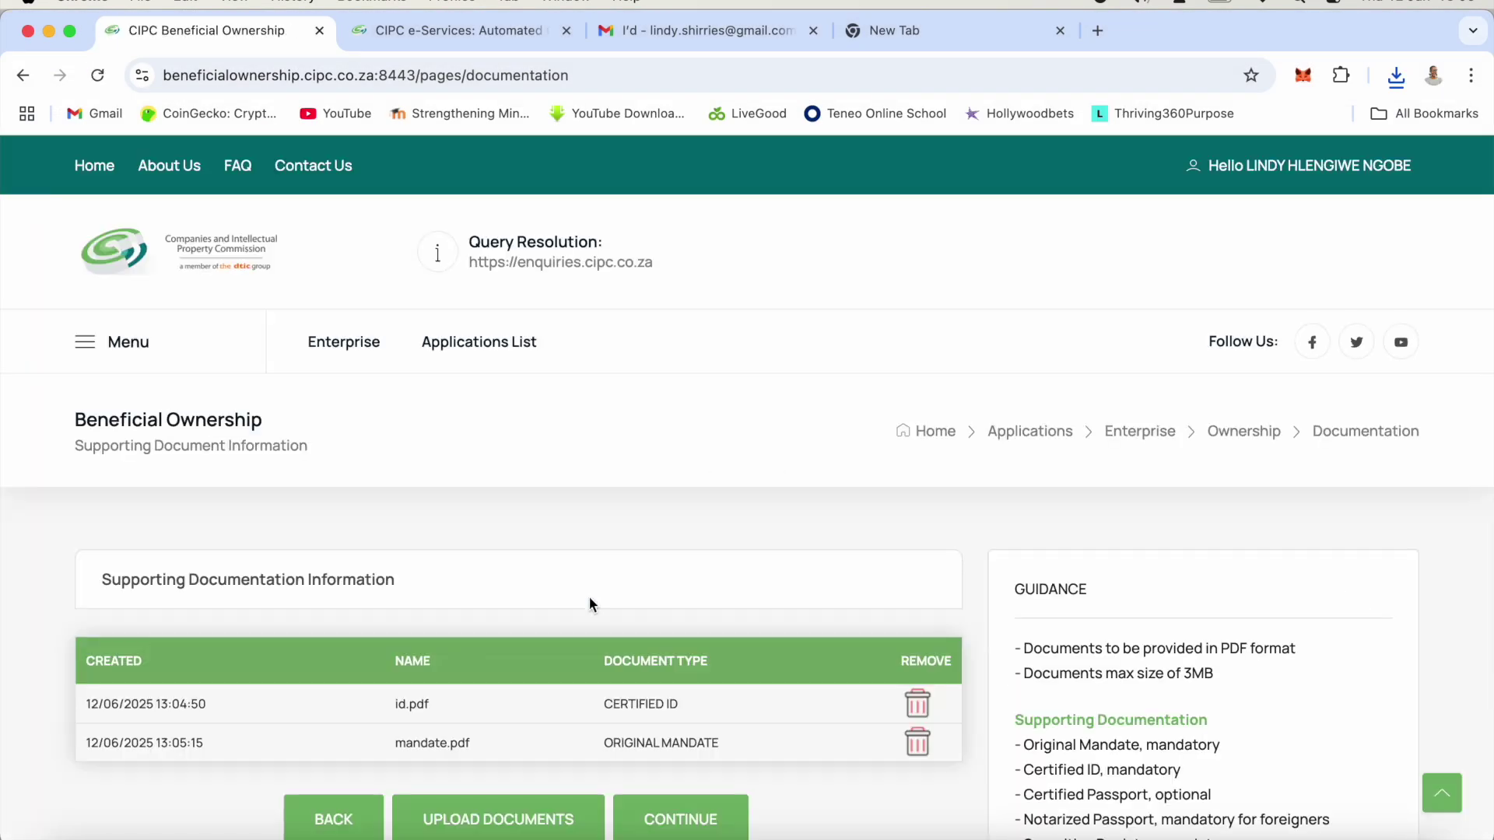
{"action": "scroll", "coordinate": [590, 603], "scroll_direction": "down", "scroll_amount": 6}
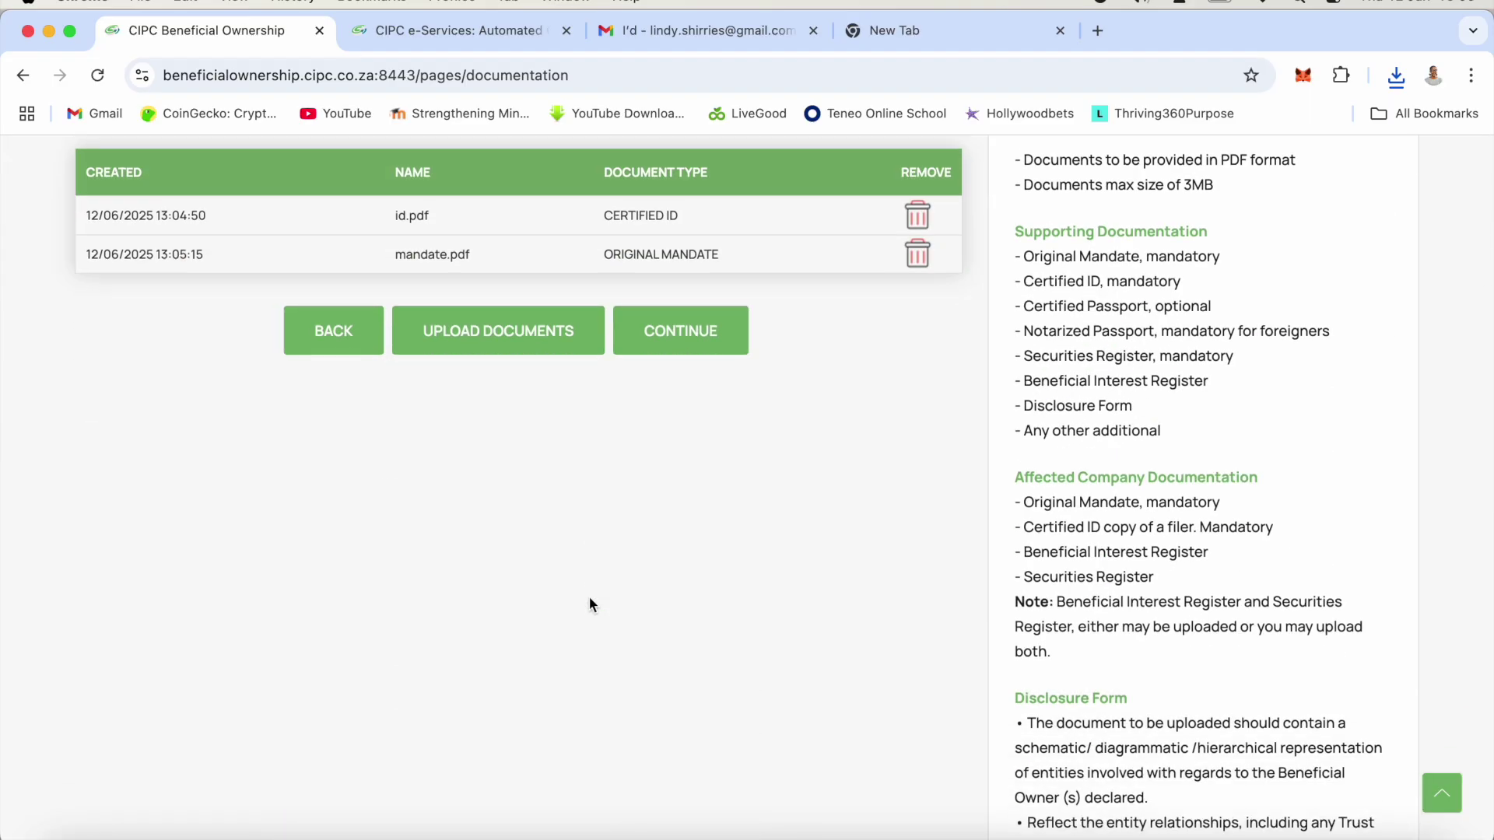
{"action": "left_click", "coordinate": [664, 344]}
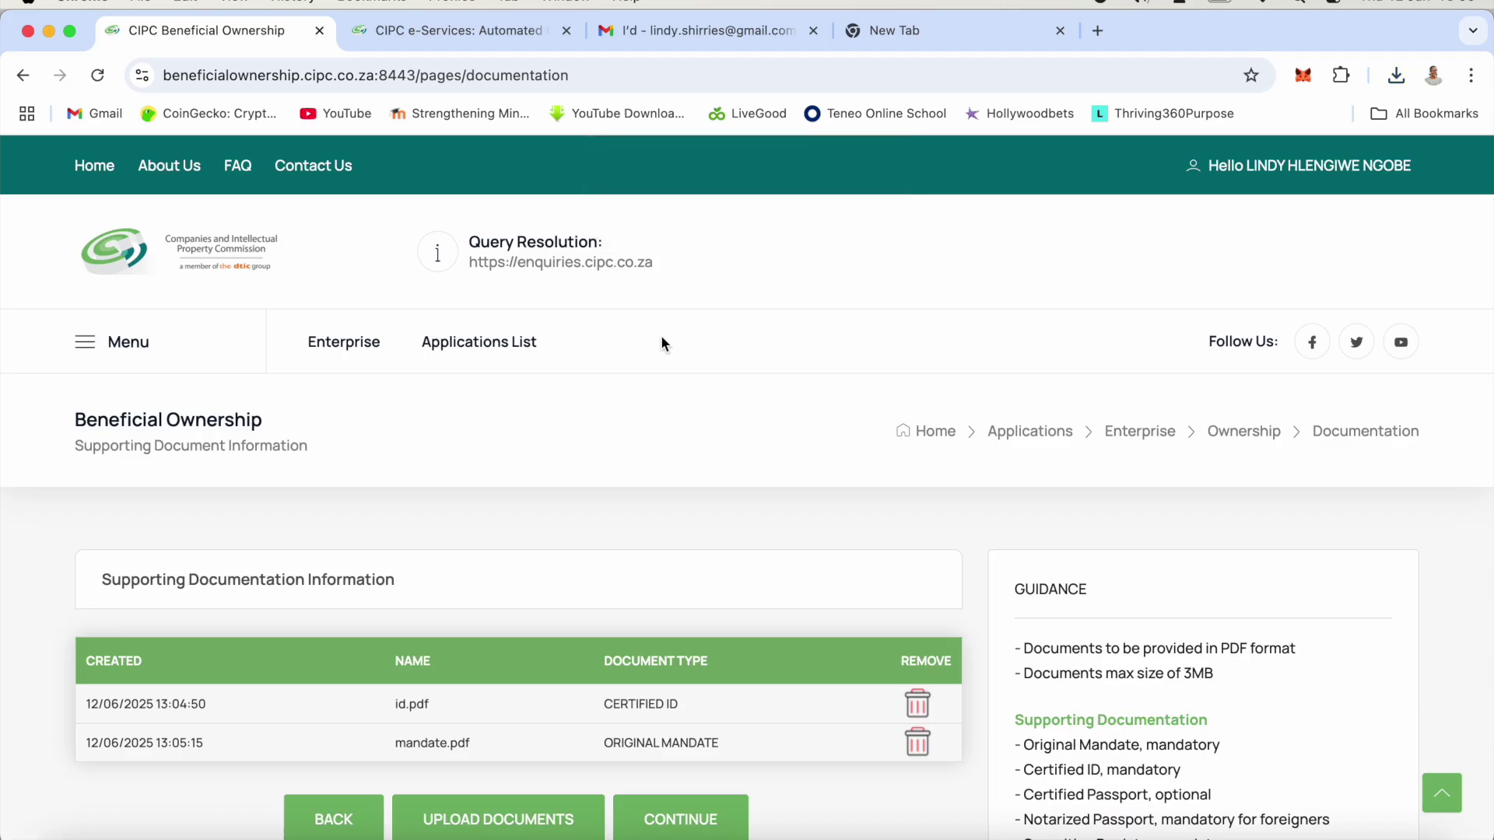
Upload a document of type SECURITIES REGISTER and scroll to the summary of all three documents
{"action": "left_click", "coordinate": [347, 366]}
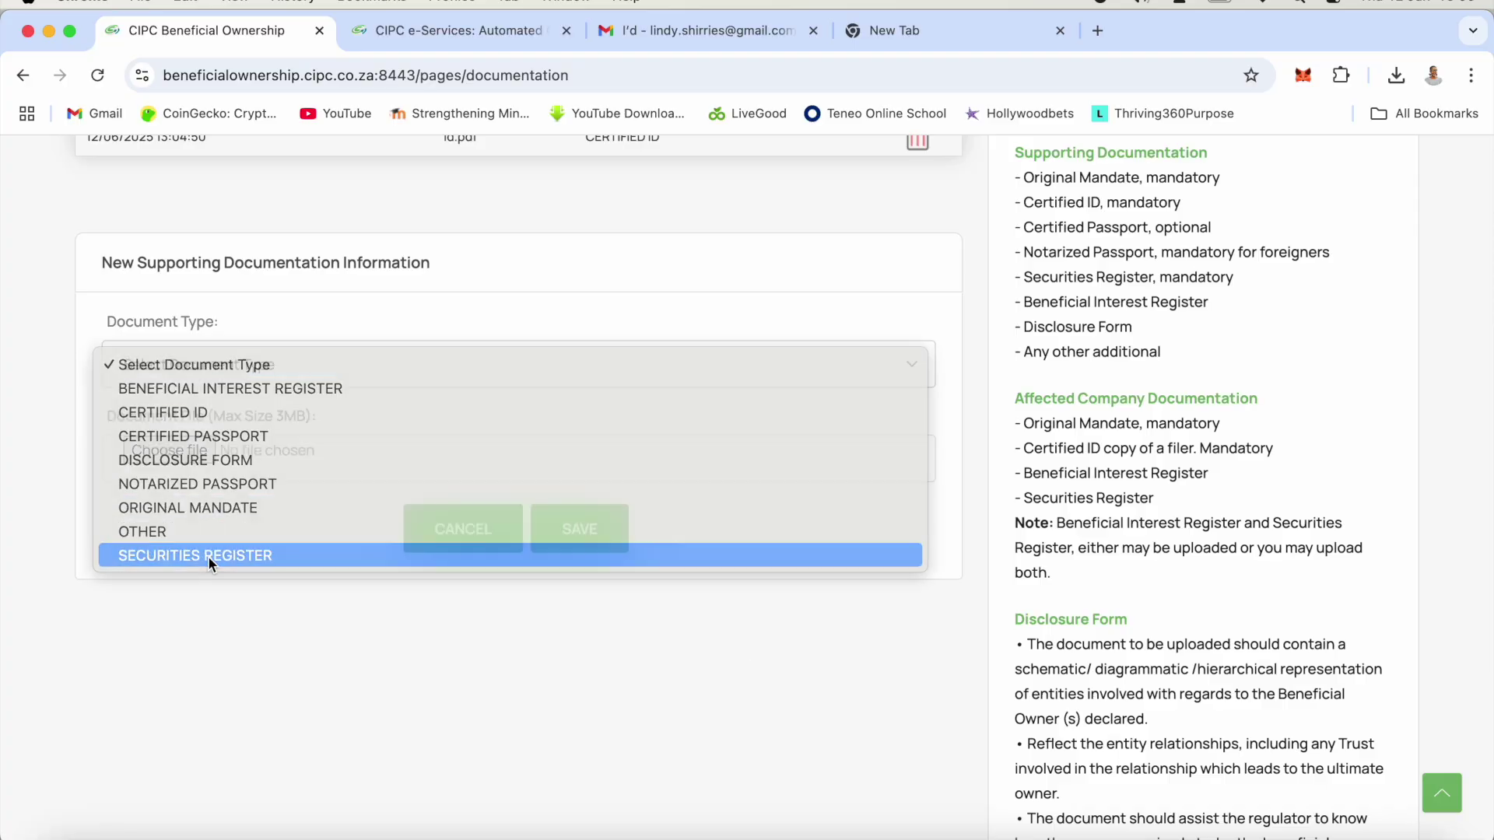
{"action": "left_click", "coordinate": [207, 556]}
{"action": "left_click", "coordinate": [574, 528]}
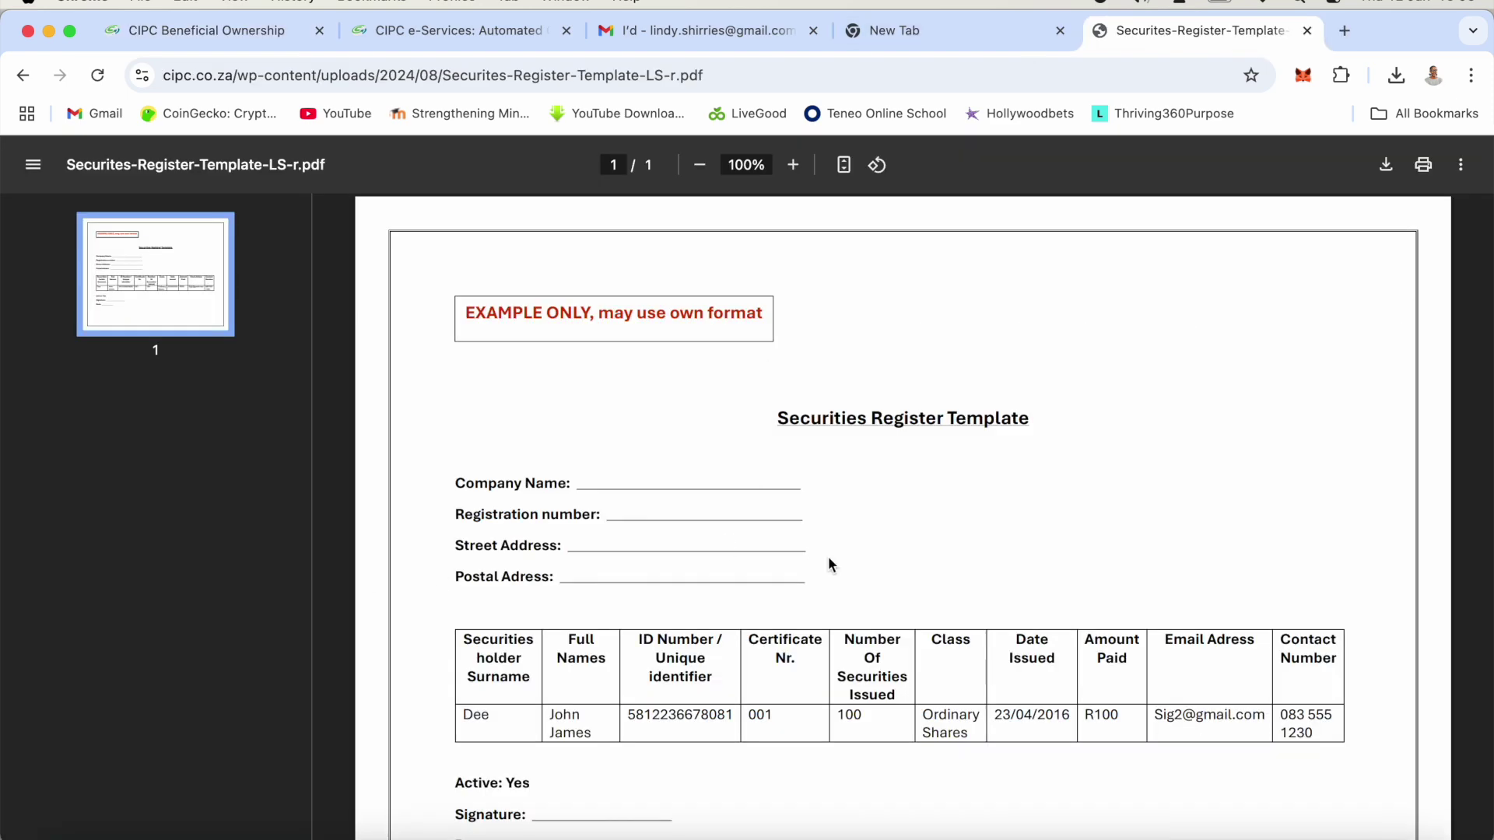
{"action": "scroll", "coordinate": [828, 557], "scroll_direction": "down", "scroll_amount": 3}
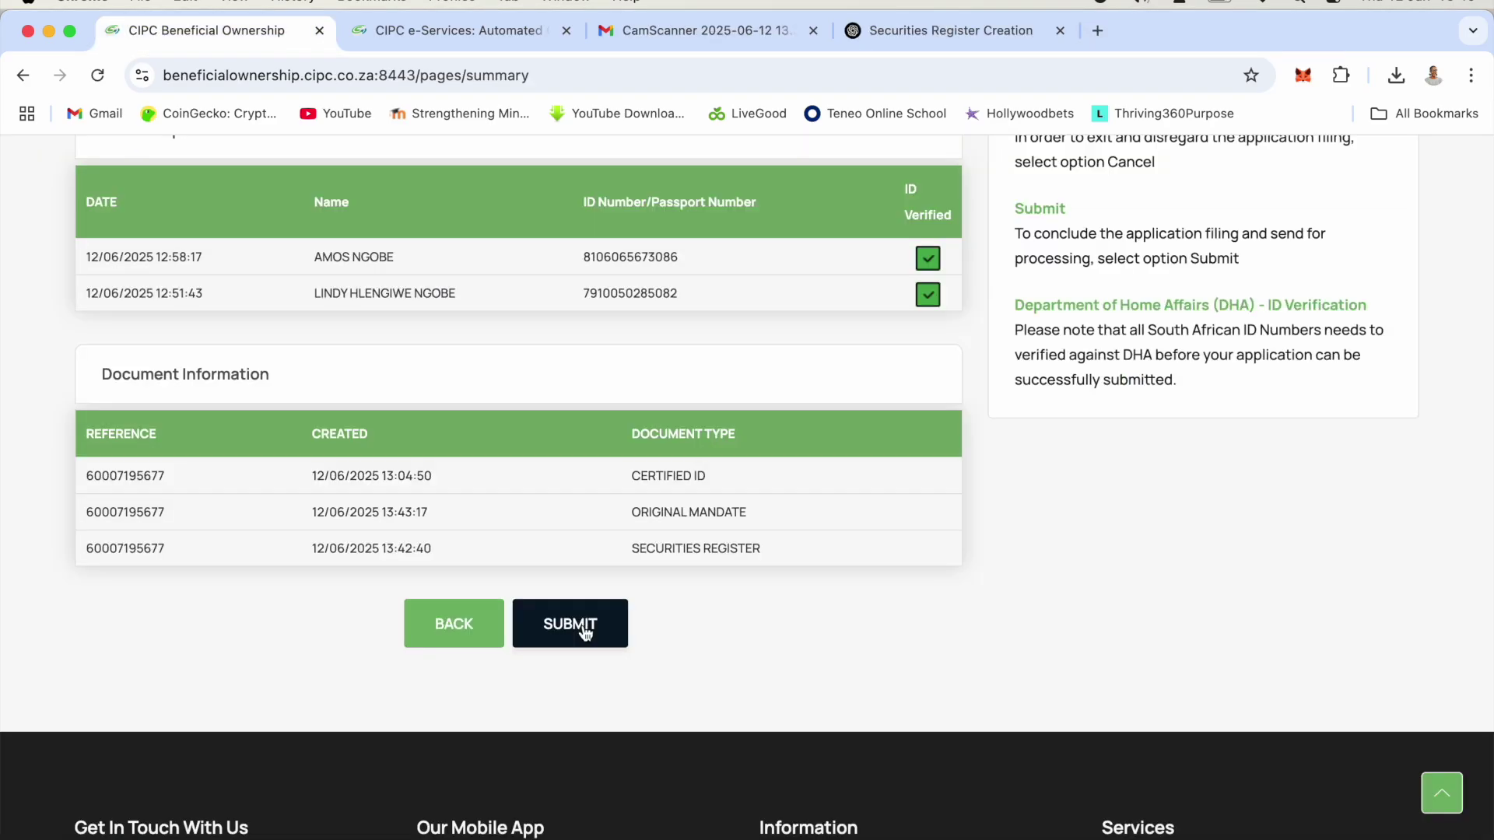
Submit the beneficial ownership filing and verify it with the emailed OTP
{"action": "left_click", "coordinate": [586, 629]}
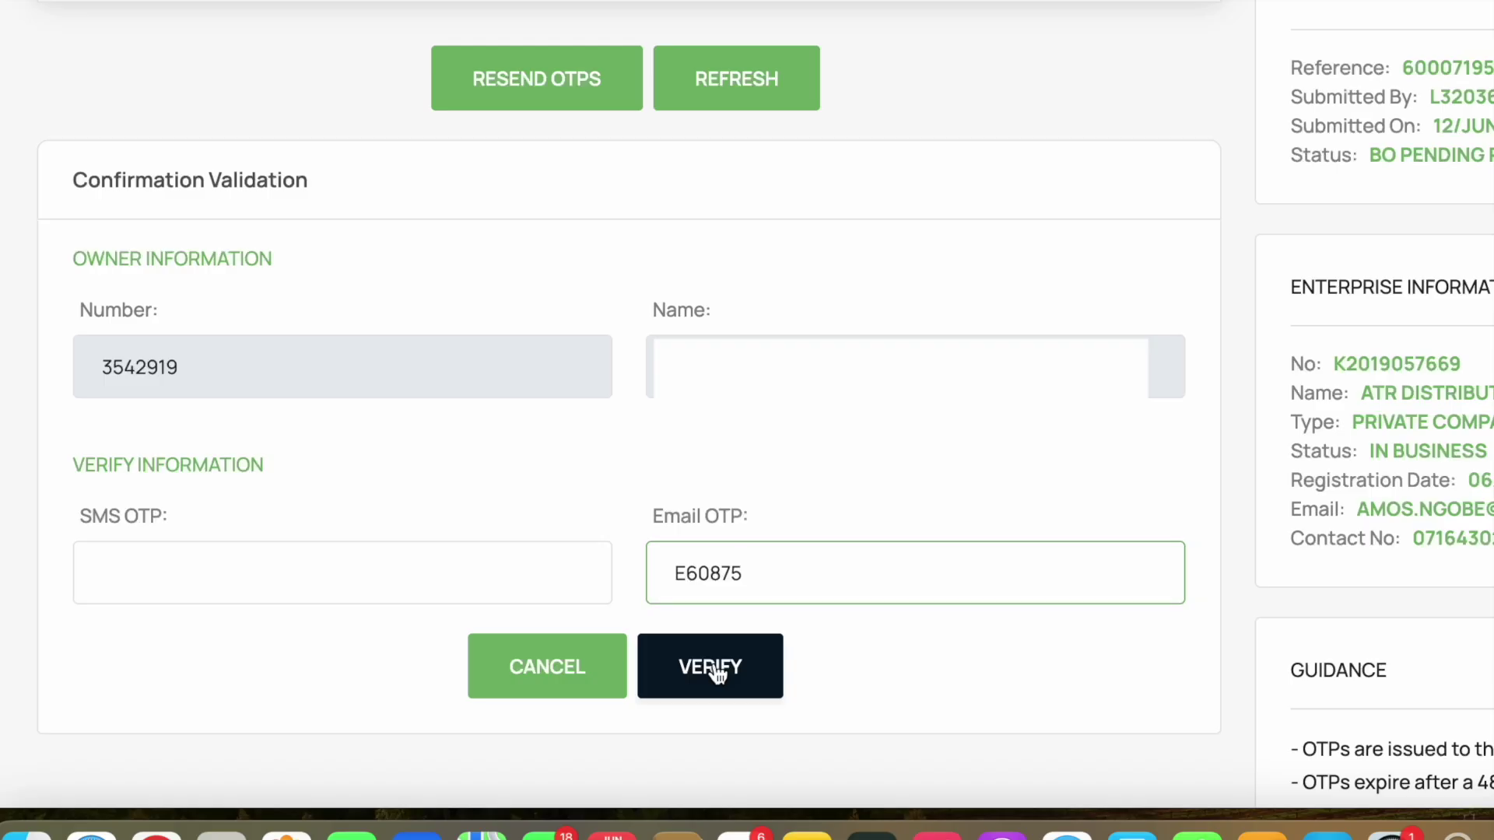
{"action": "left_click", "coordinate": [717, 674]}
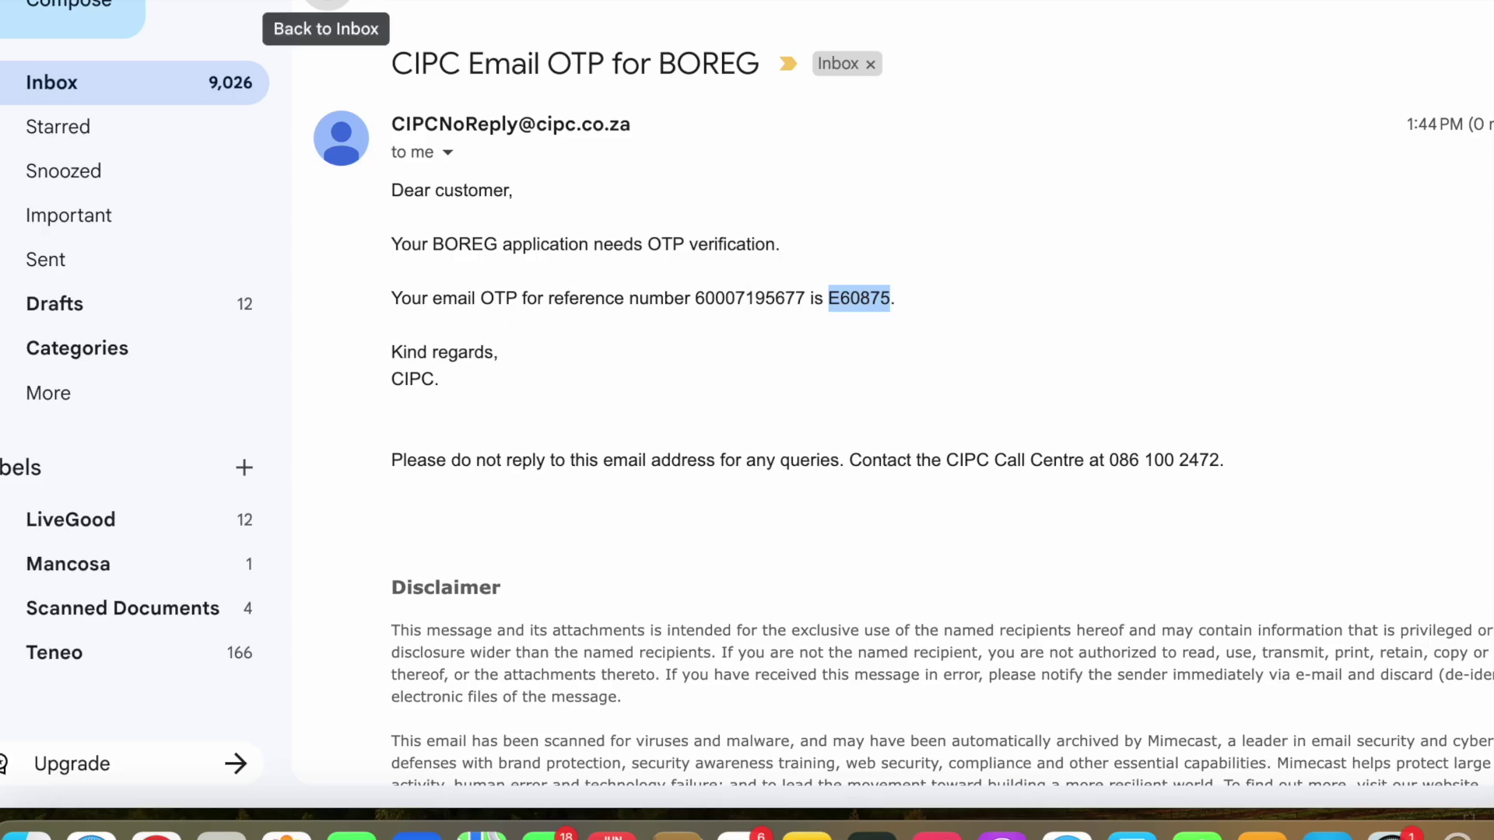
Go back to the Gmail inbox and view CIPC's beneficial ownership completion email
{"action": "left_click", "coordinate": [327, 6]}
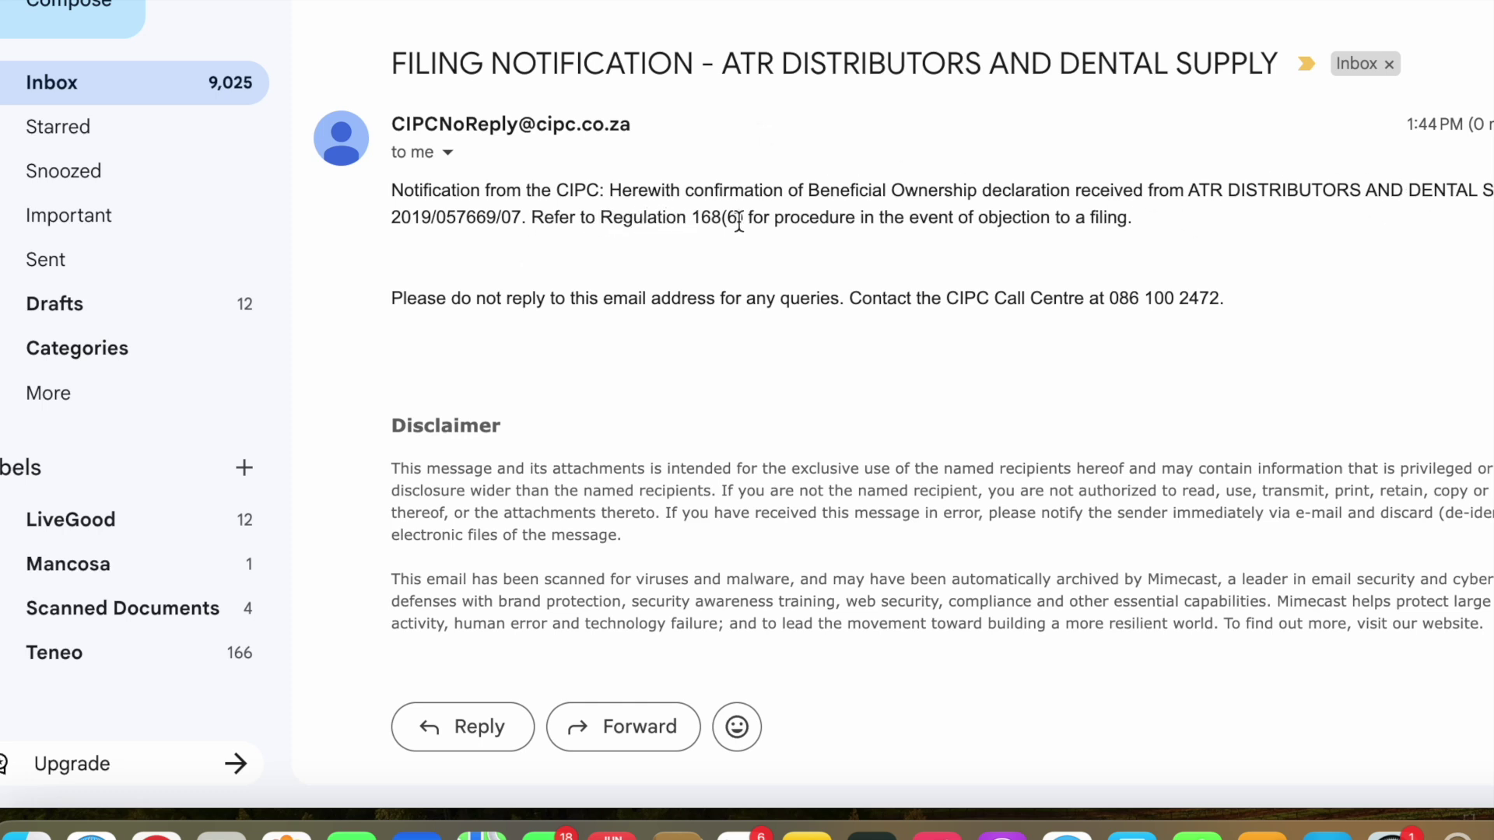
{"action": "scroll", "coordinate": [871, 310], "scroll_direction": "down", "scroll_amount": 1}
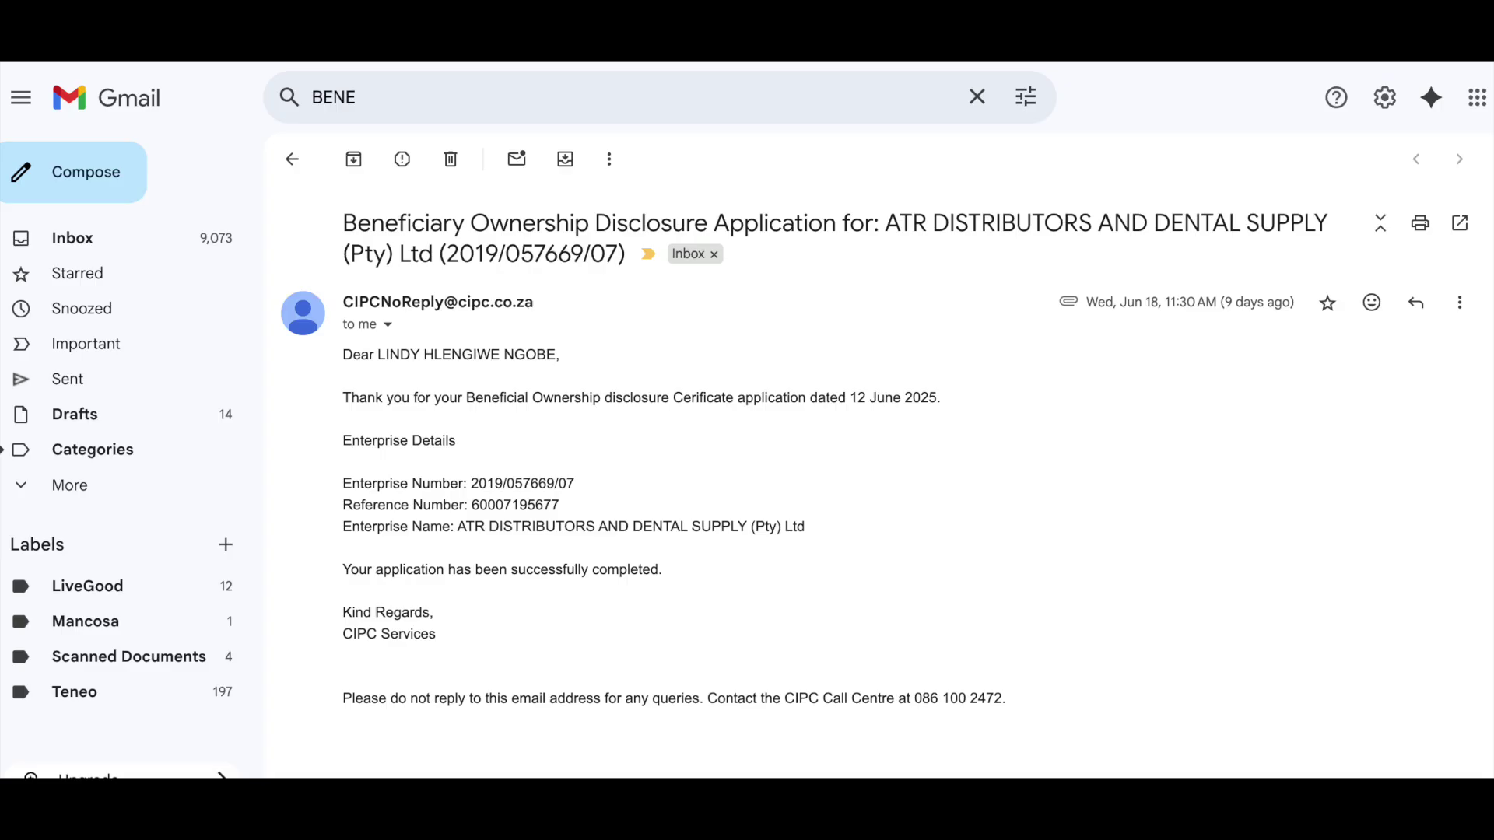